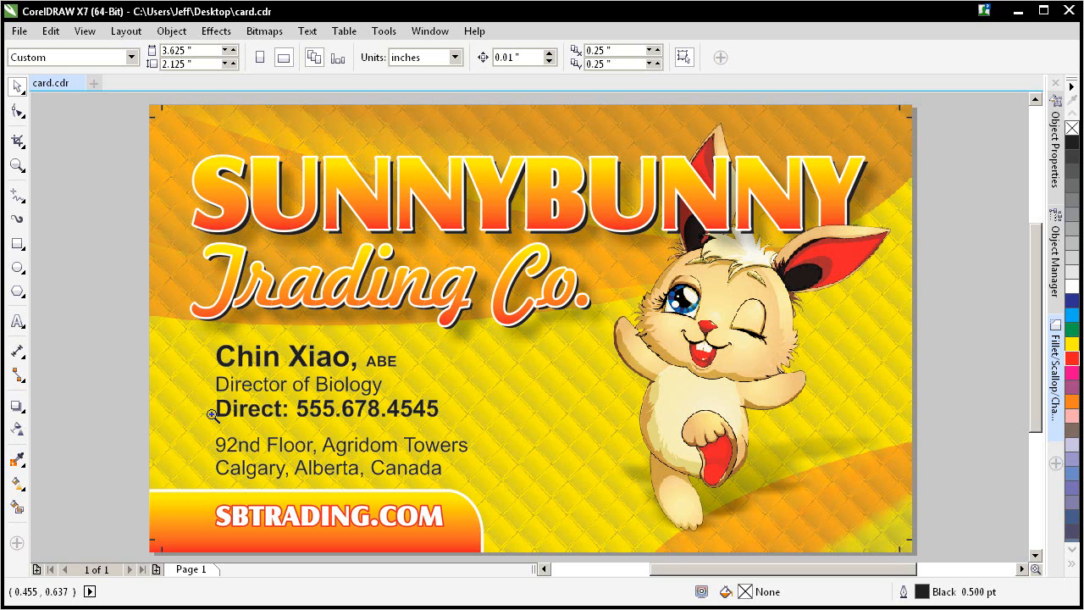
- Inspect the address text block on the card up close, then deselect it
drag(171, 416, 343, 458)
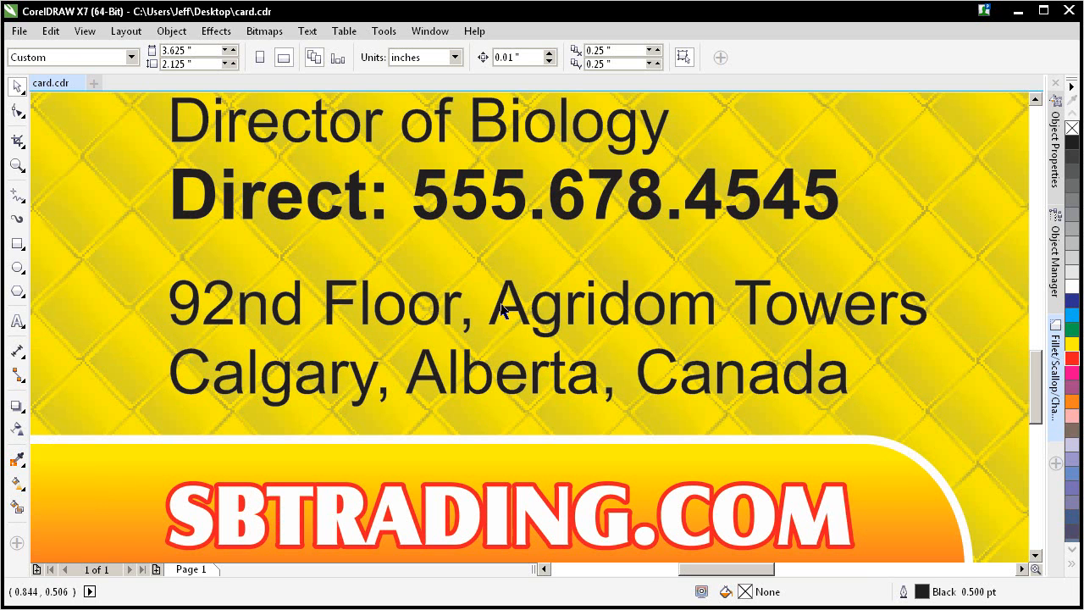
click(501, 310)
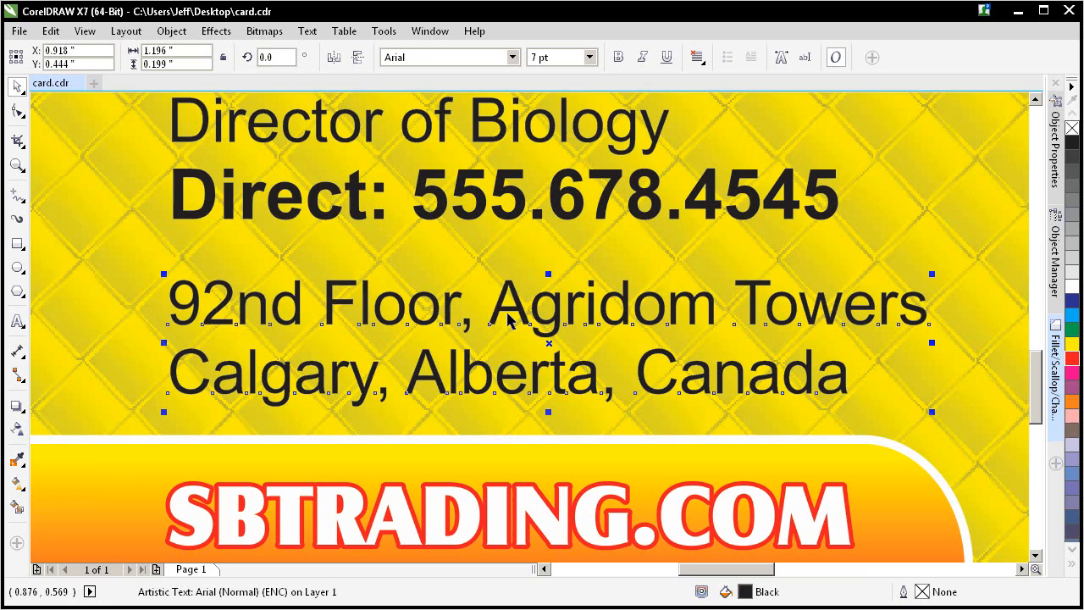
scroll(649, 238, down, 1)
scroll(656, 254, down, 1)
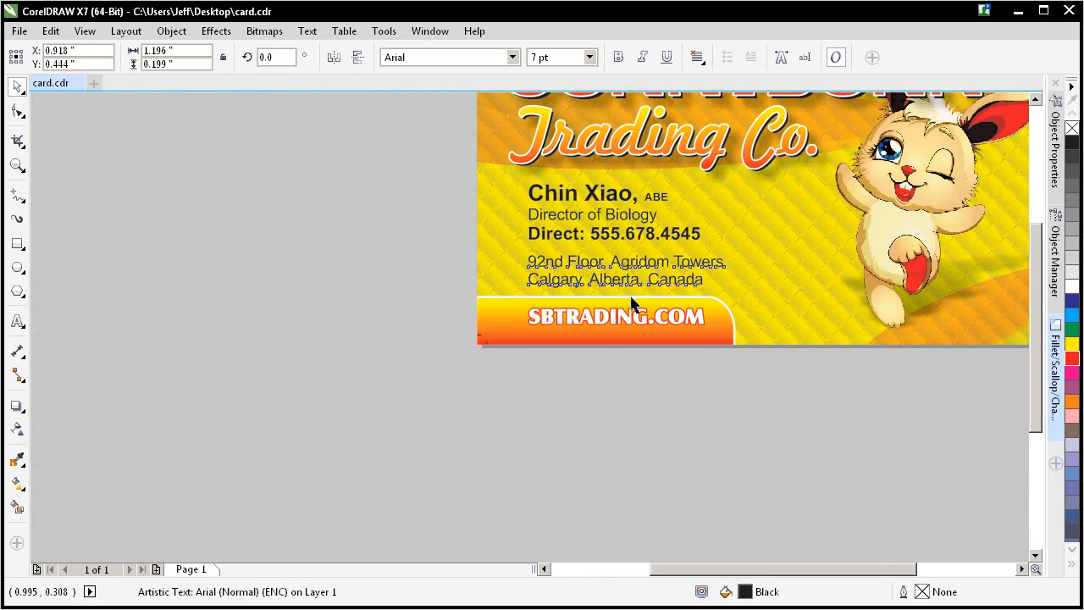
scroll(657, 356, down, 1)
click(962, 285)
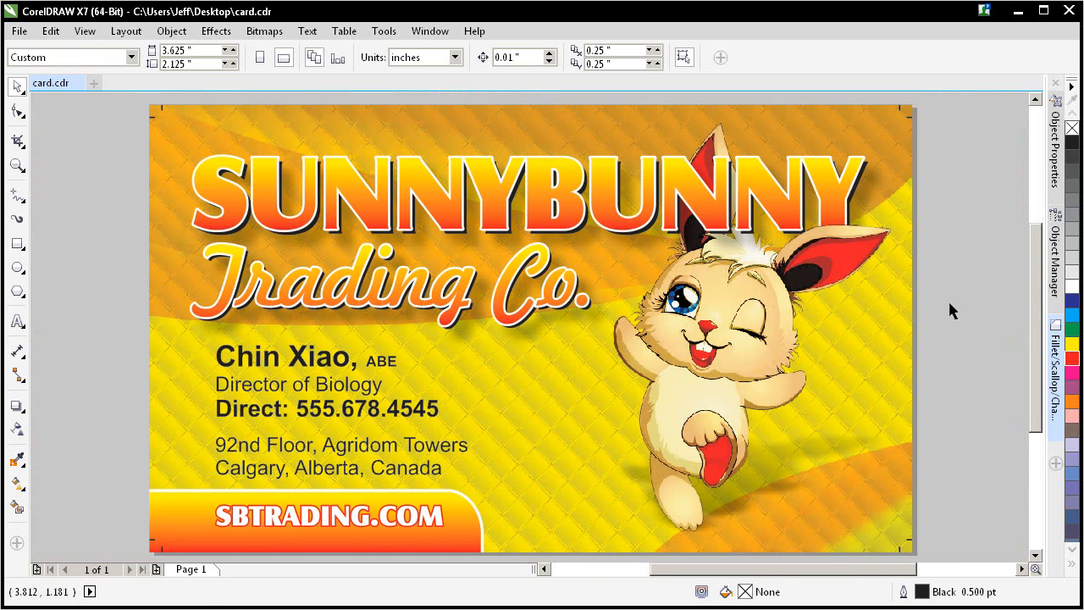
scroll(944, 278, down, 1)
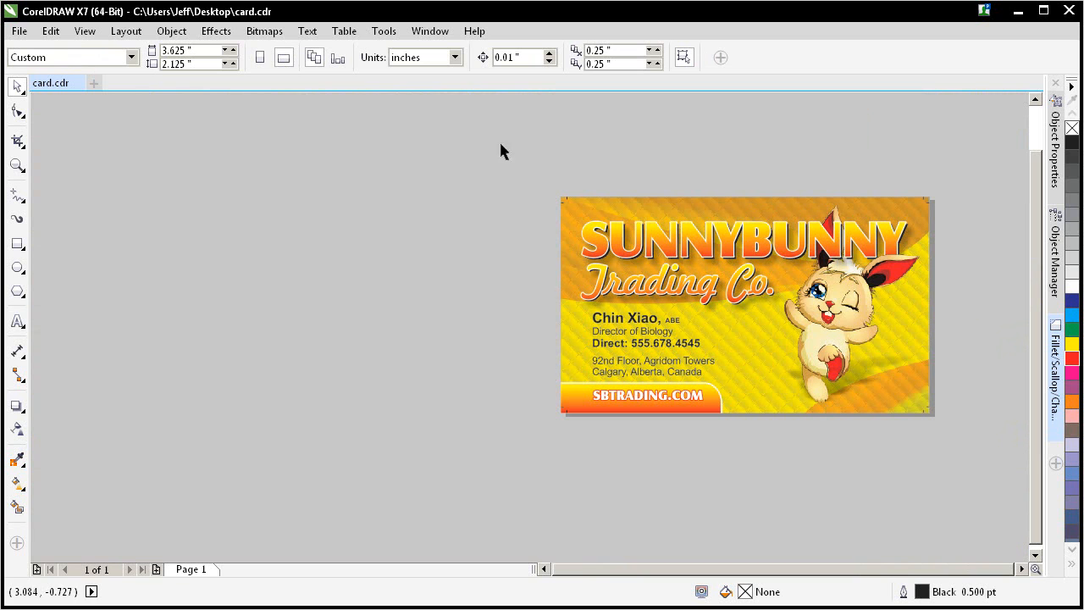
- Drop a copy of the whole card below the original and repeat it for a third card
drag(508, 153, 980, 441)
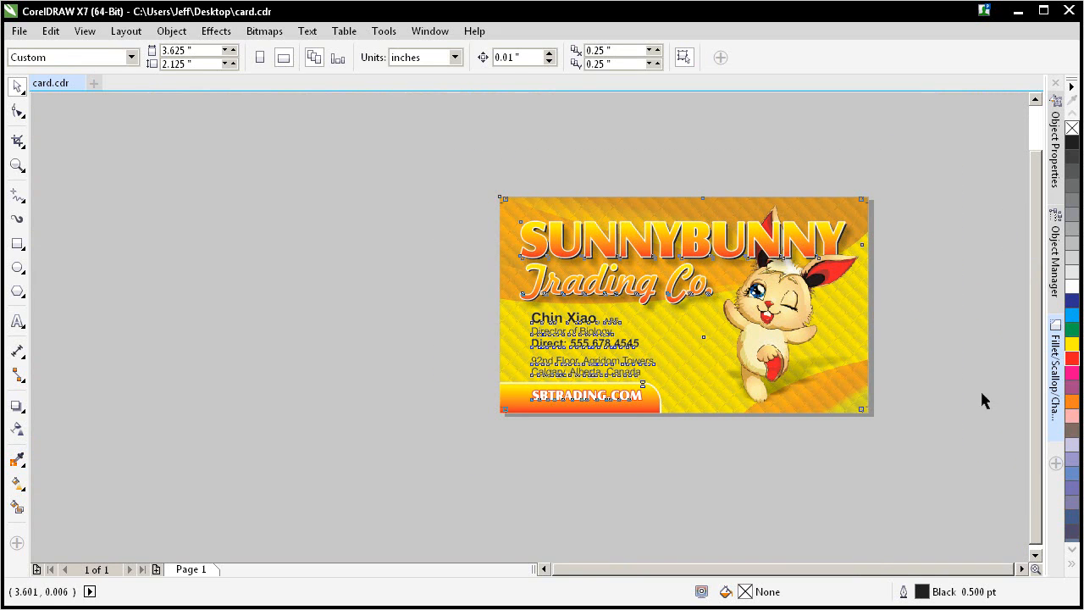
drag(732, 222, 748, 442)
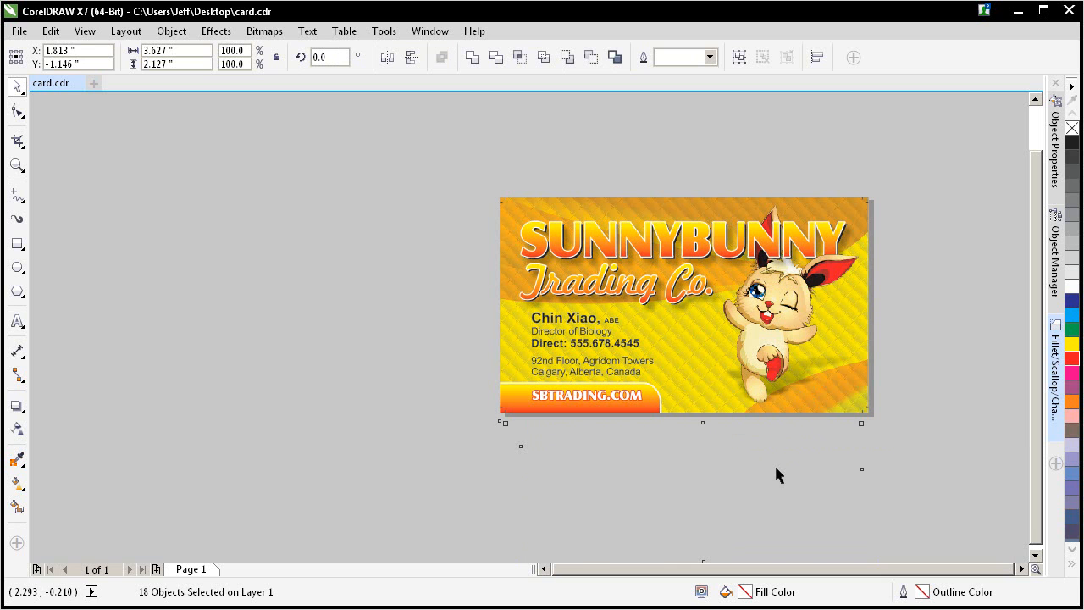
key(ctrl+d)
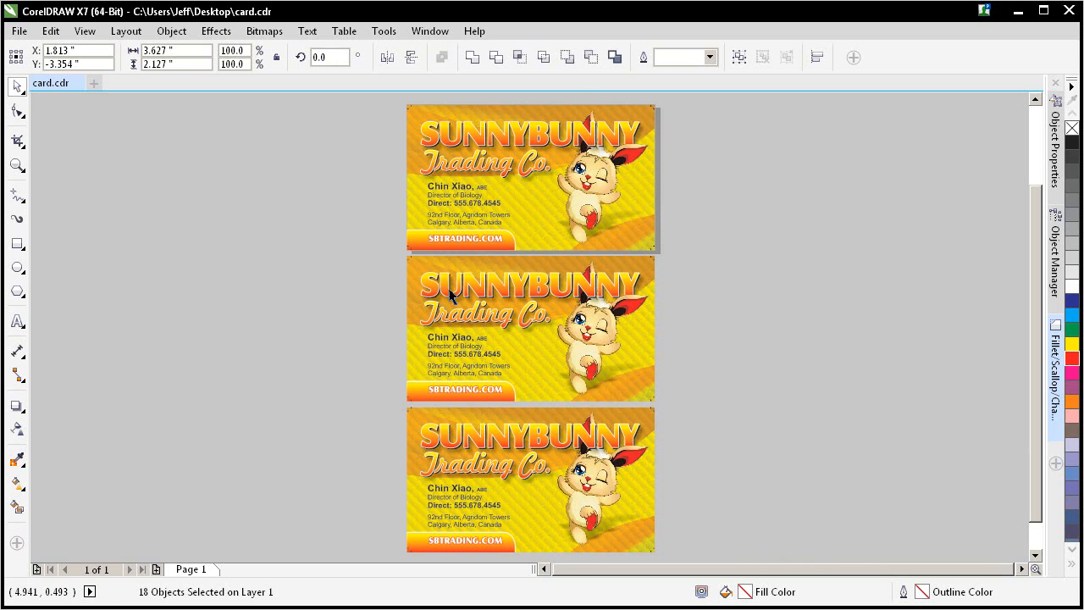
- Select all objects of the middle card ready for bitmap conversion
click(395, 246)
mouse_move(395, 252)
mouse_down()
mouse_move(659, 419)
mouse_move(669, 402)
mouse_up()
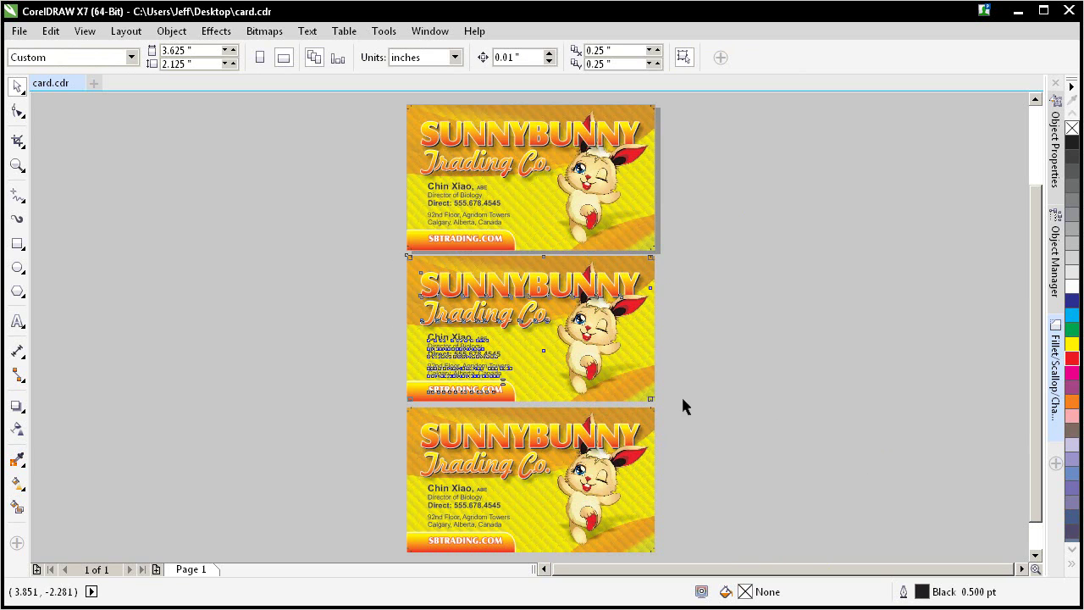
- Convert the middle card to a 300 dpi CMYK bitmap via Bitmaps > Convert to Bitmap
click(264, 31)
click(313, 47)
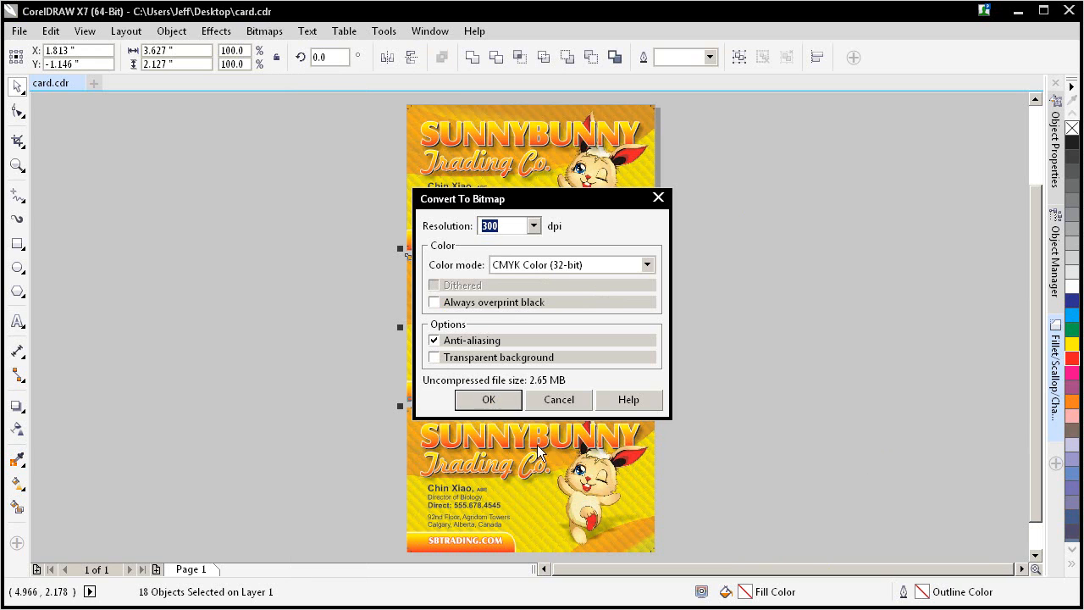
click(489, 399)
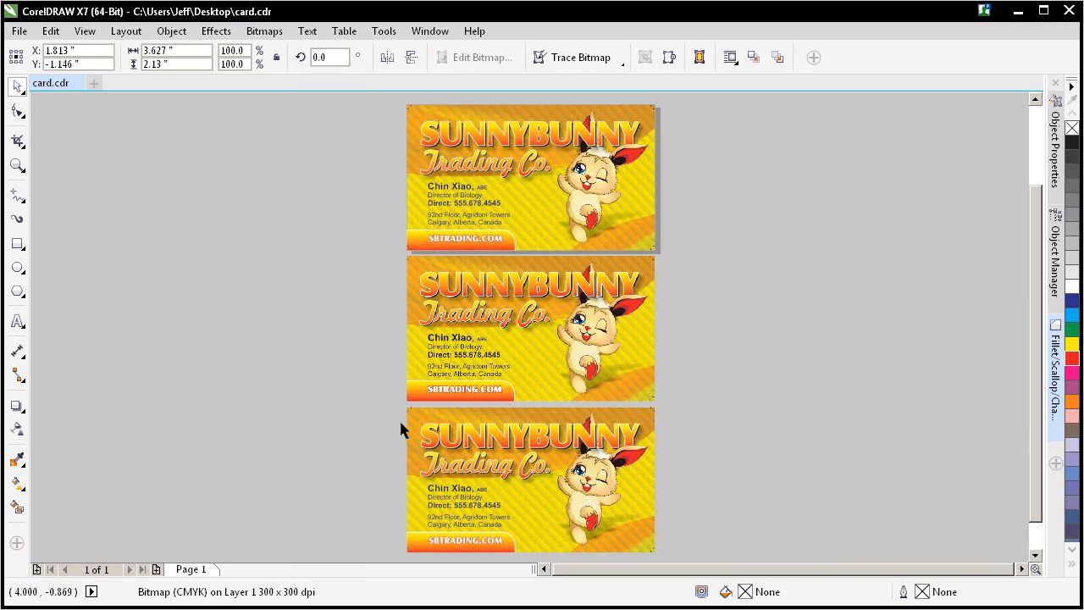
- Convert the bottom card to a 600 dpi CMYK bitmap the same way
click(385, 395)
scroll(593, 508, down, 1)
scroll(663, 508, down, 1)
drag(384, 347, 690, 534)
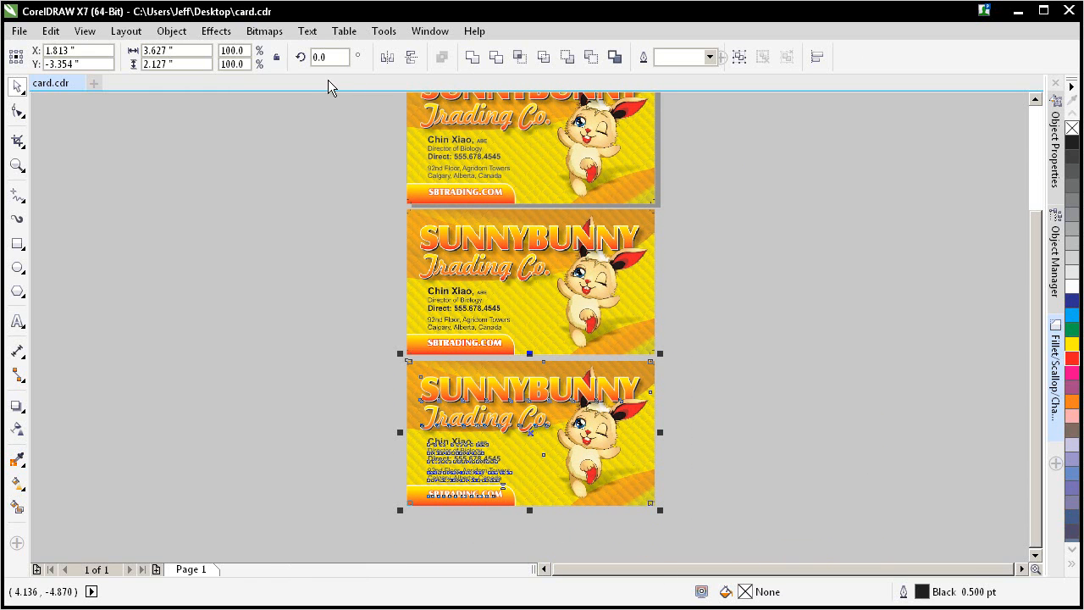
click(264, 30)
click(315, 50)
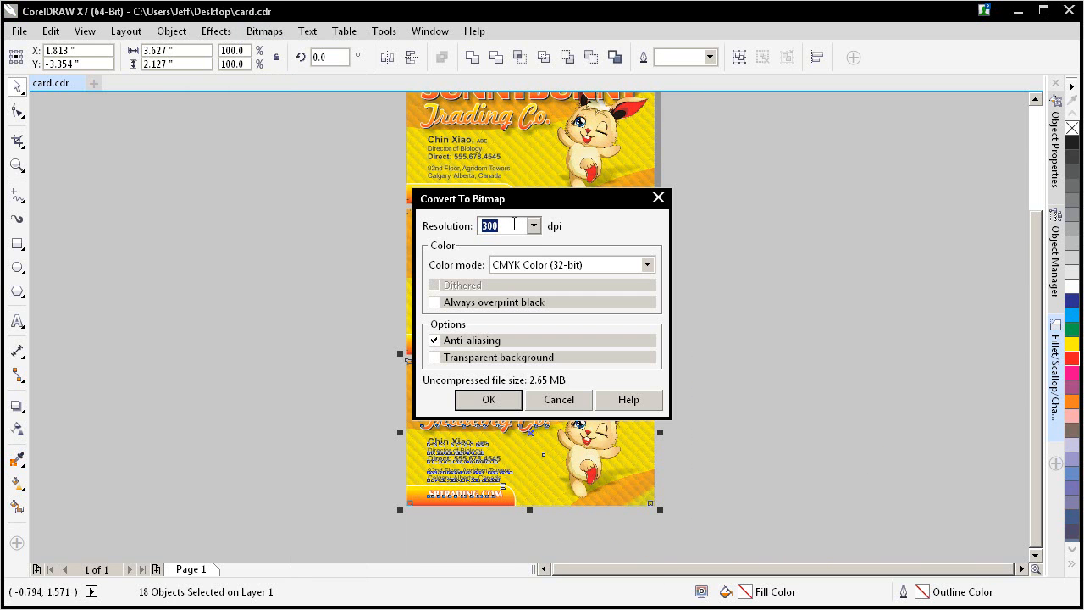
text(600)
click(488, 400)
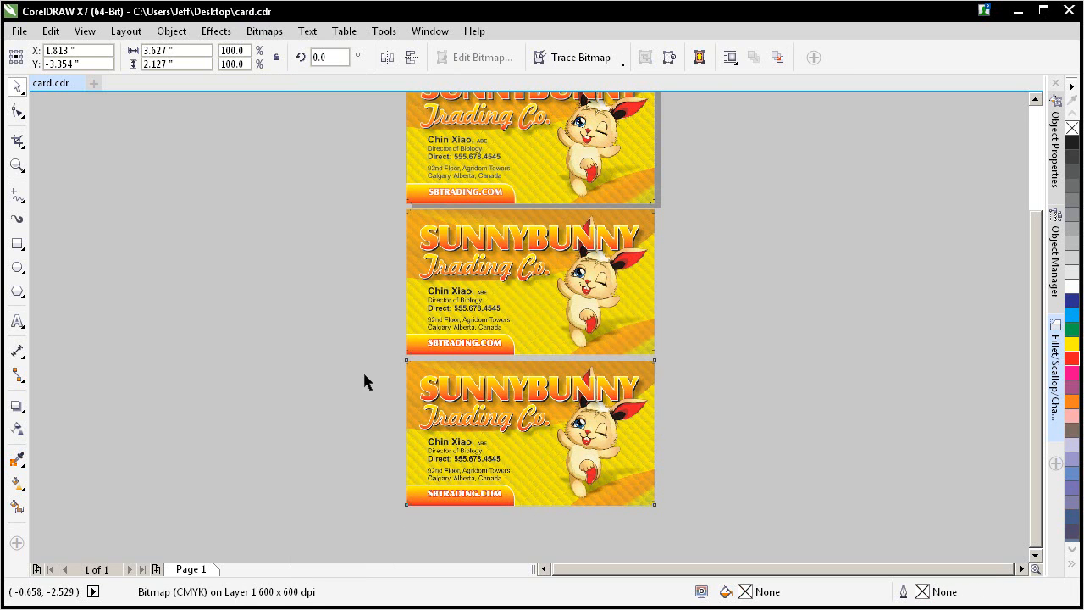
key(Escape)
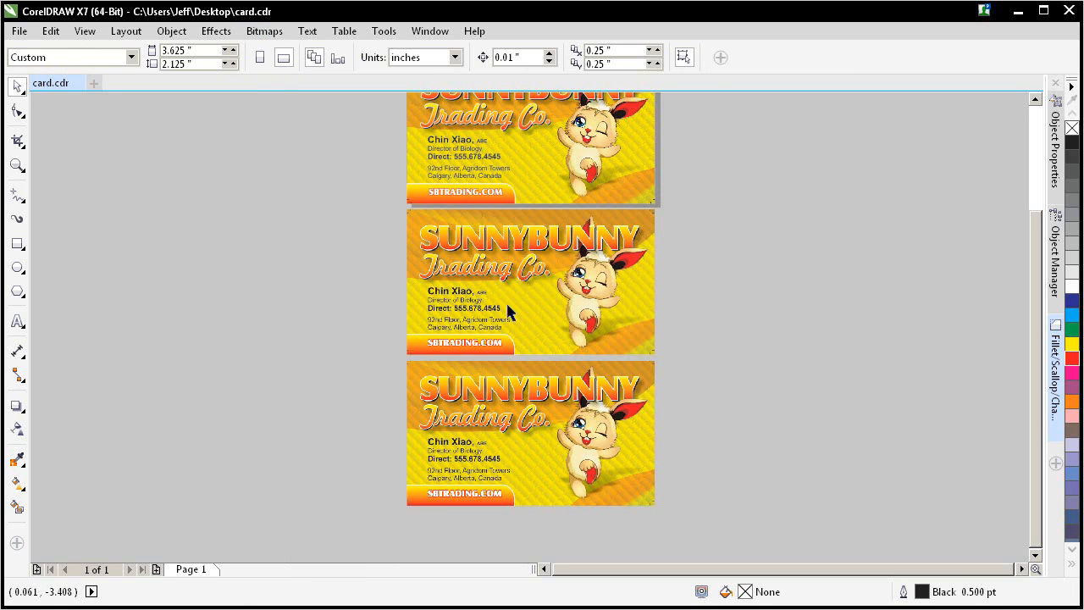
scroll(478, 326, up, 5)
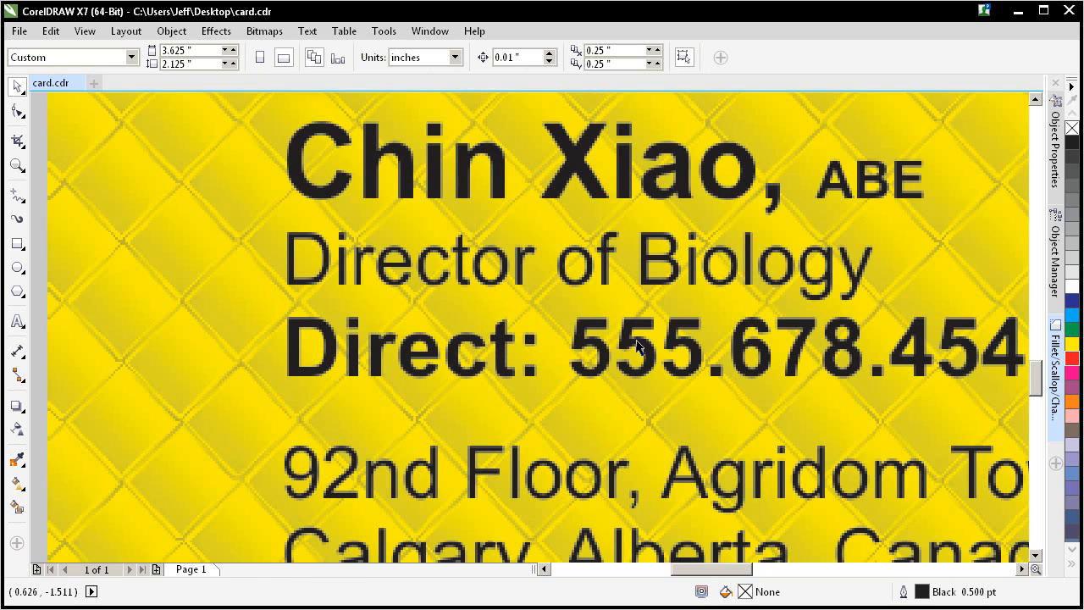
key(F4)
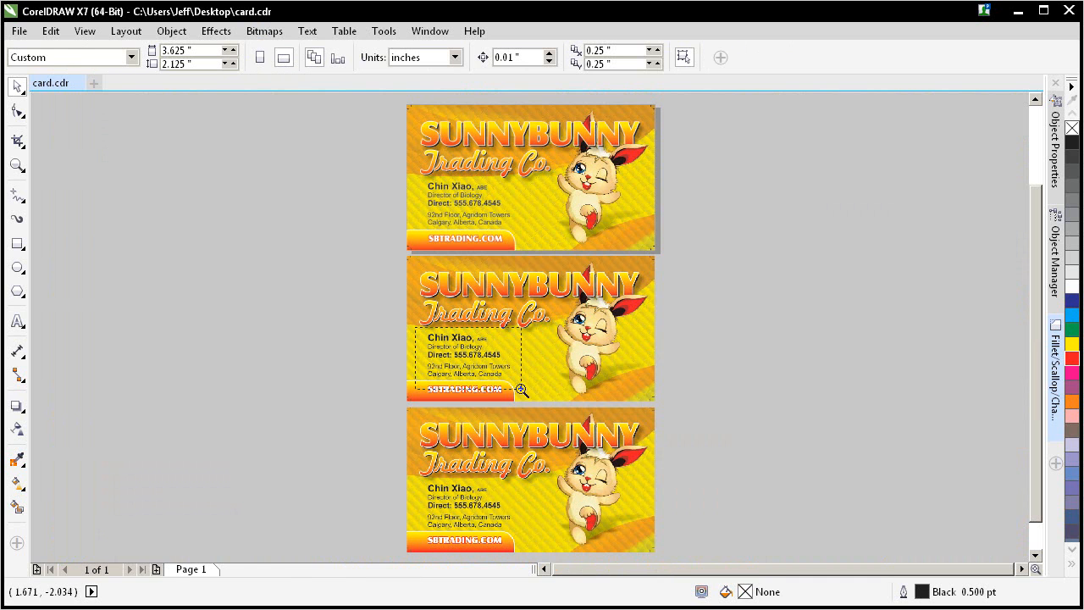
drag(420, 328, 522, 391)
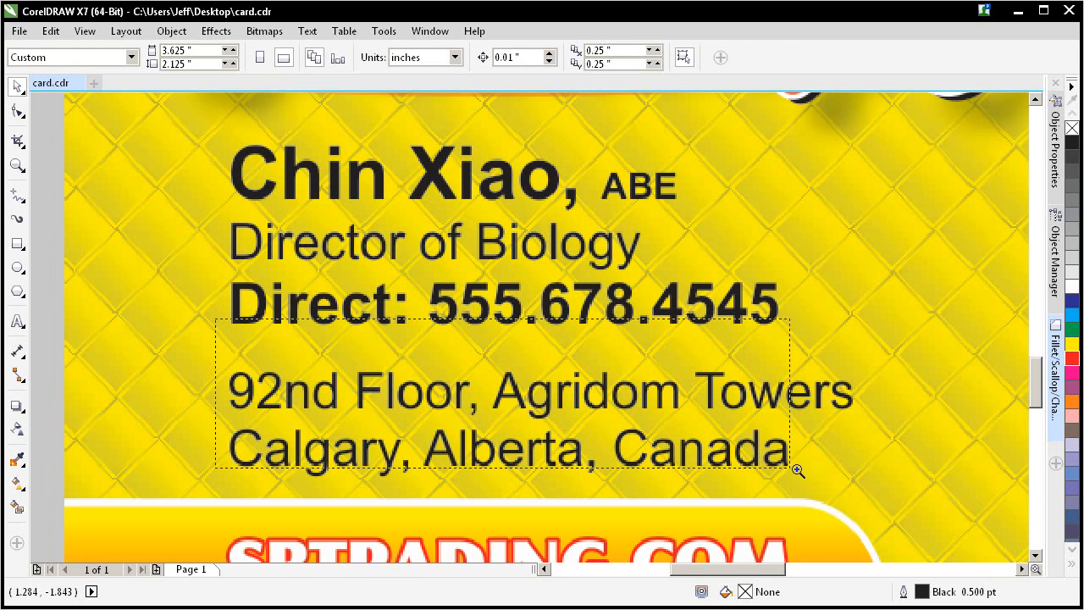
drag(212, 309, 797, 470)
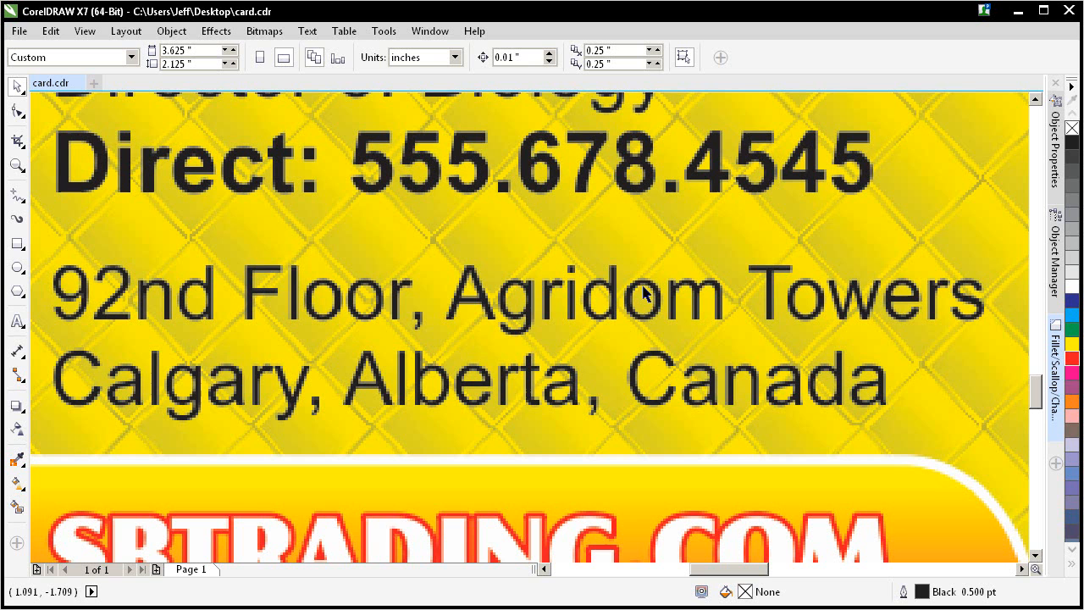
drag(764, 262, 906, 345)
key(space)
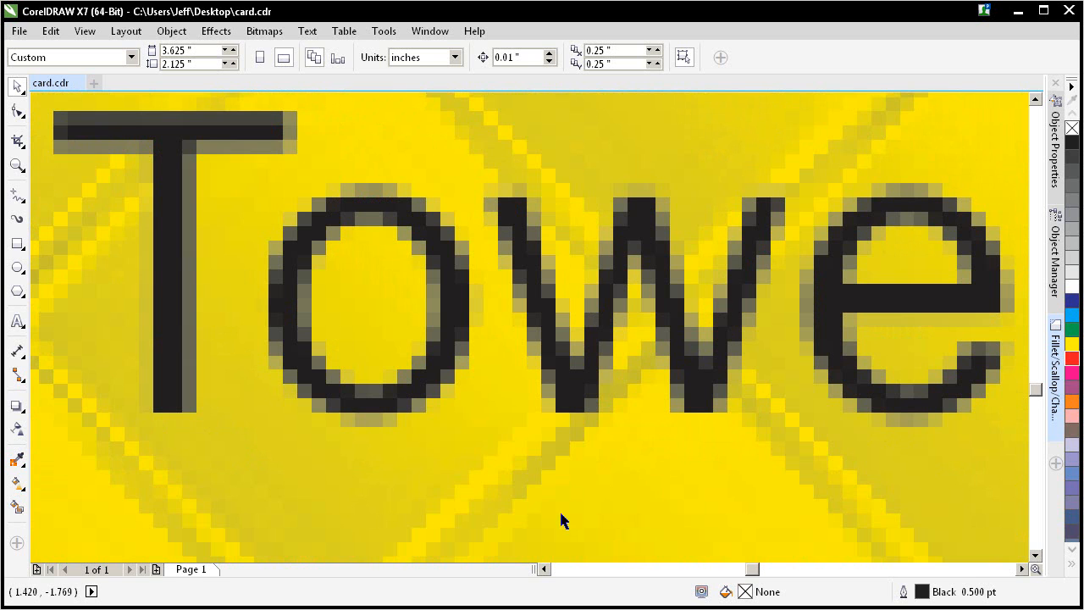
key(F4)
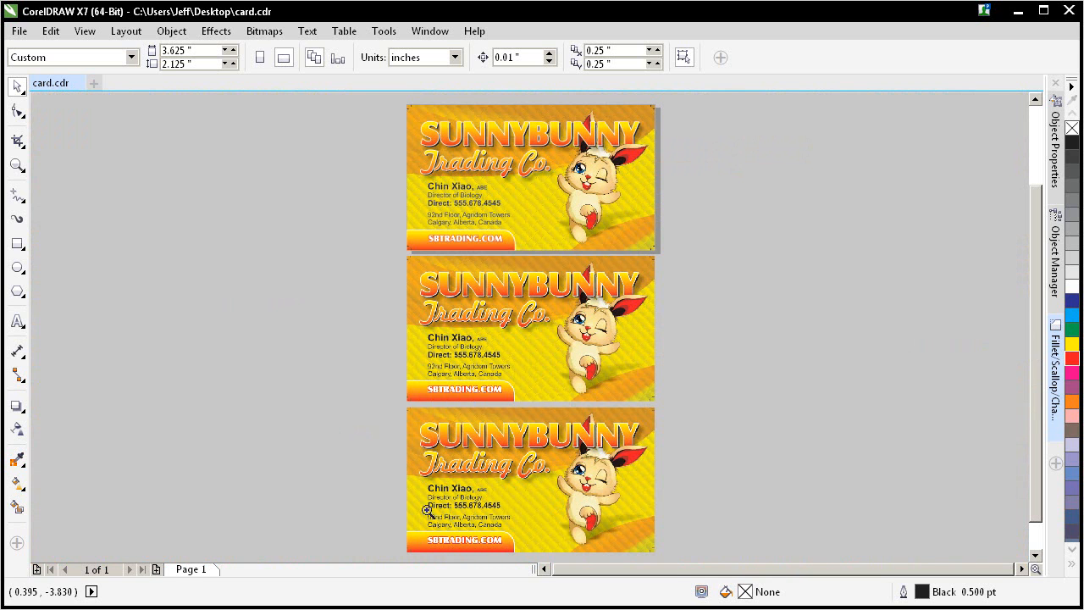
click(452, 526)
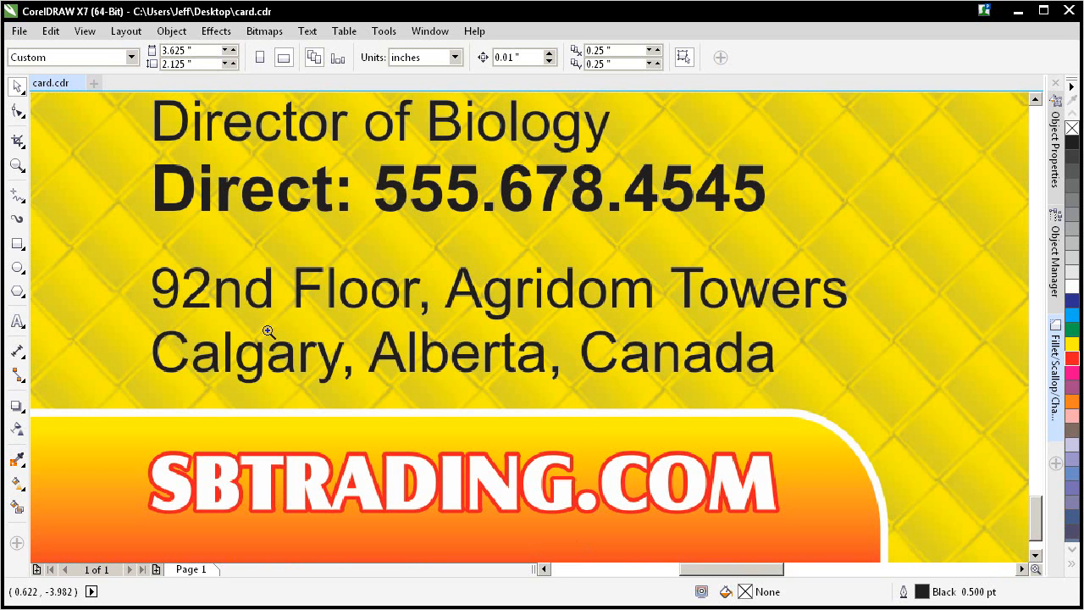
click(221, 370)
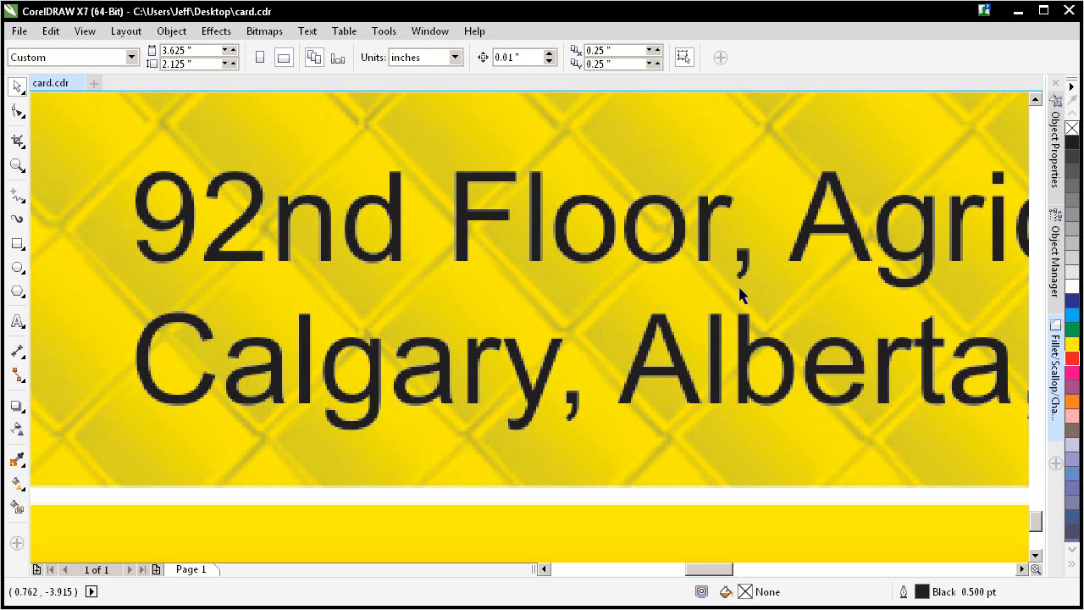
key(F4)
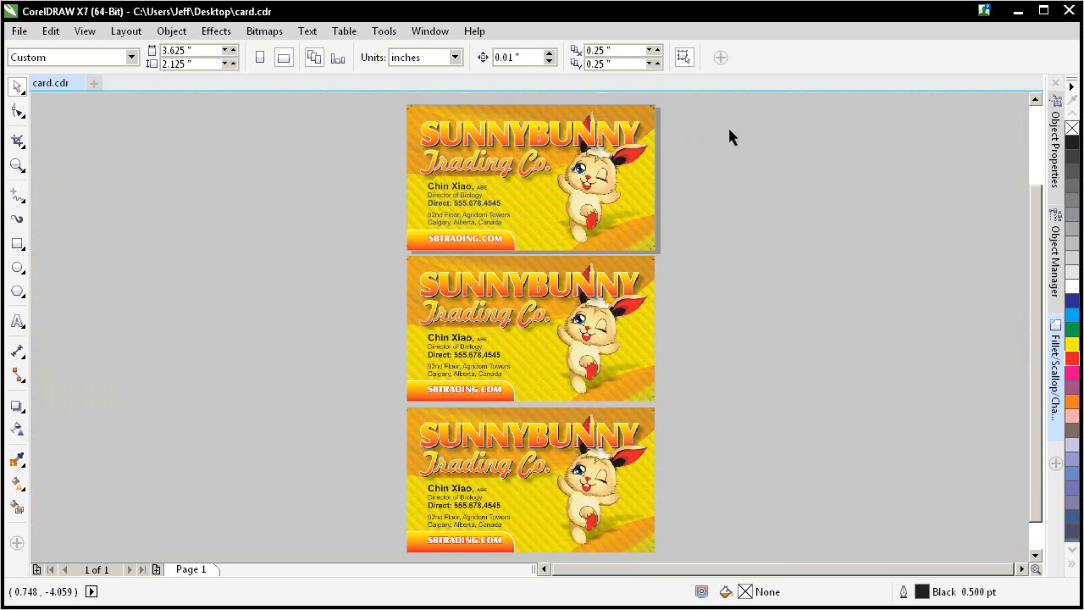
- Duplicate the top vector card to the right of the originals with Ctrl+D
drag(395, 247, 678, 182)
scroll(691, 170, up, 2)
drag(398, 144, 660, 297)
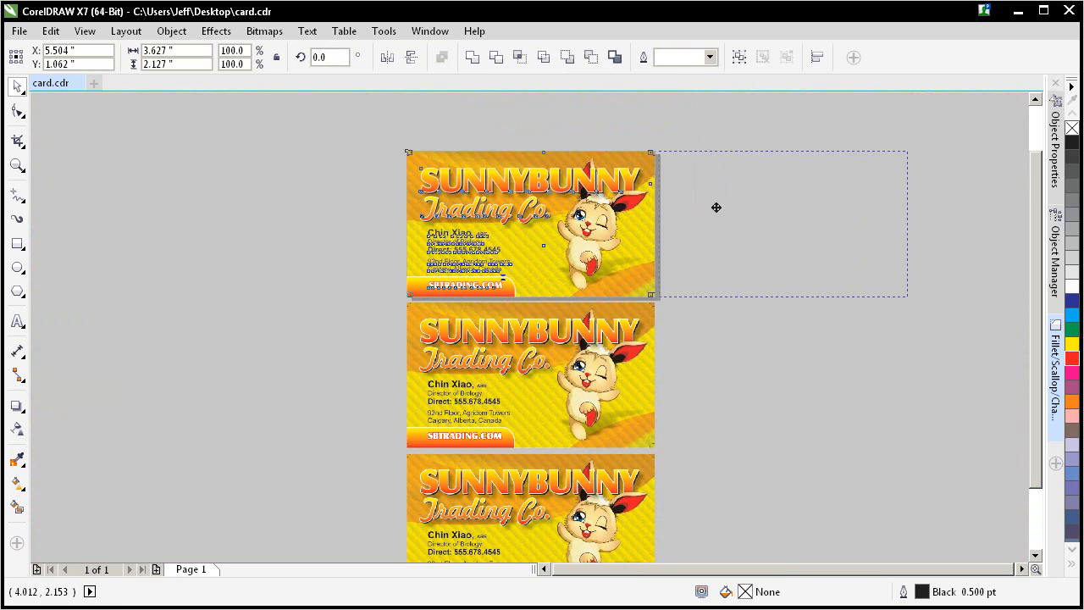
drag(542, 220, 734, 212)
key(Escape)
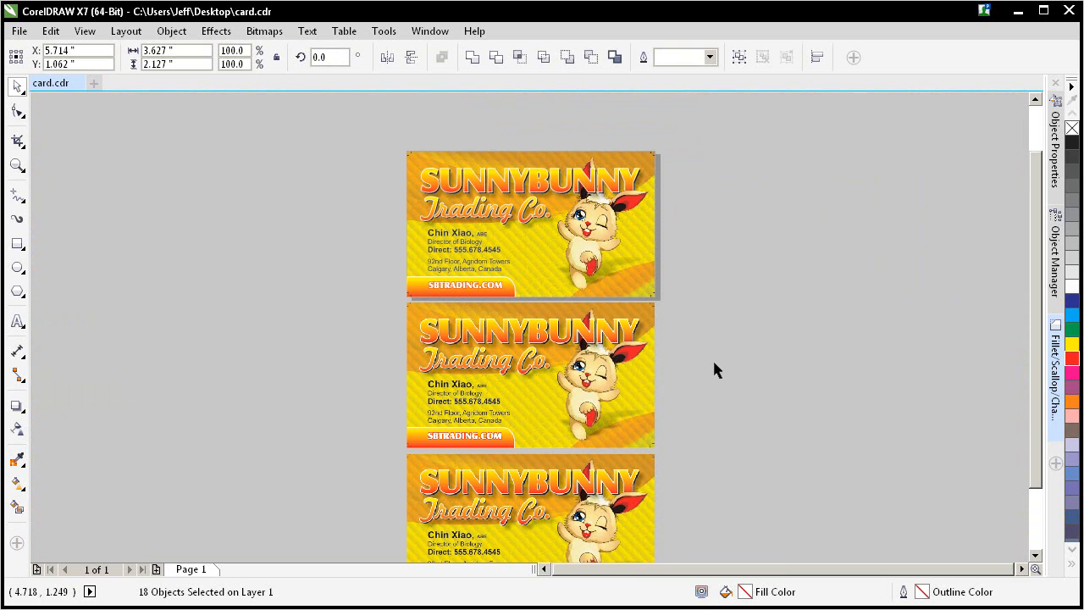
key(ctrl+d)
click(740, 397)
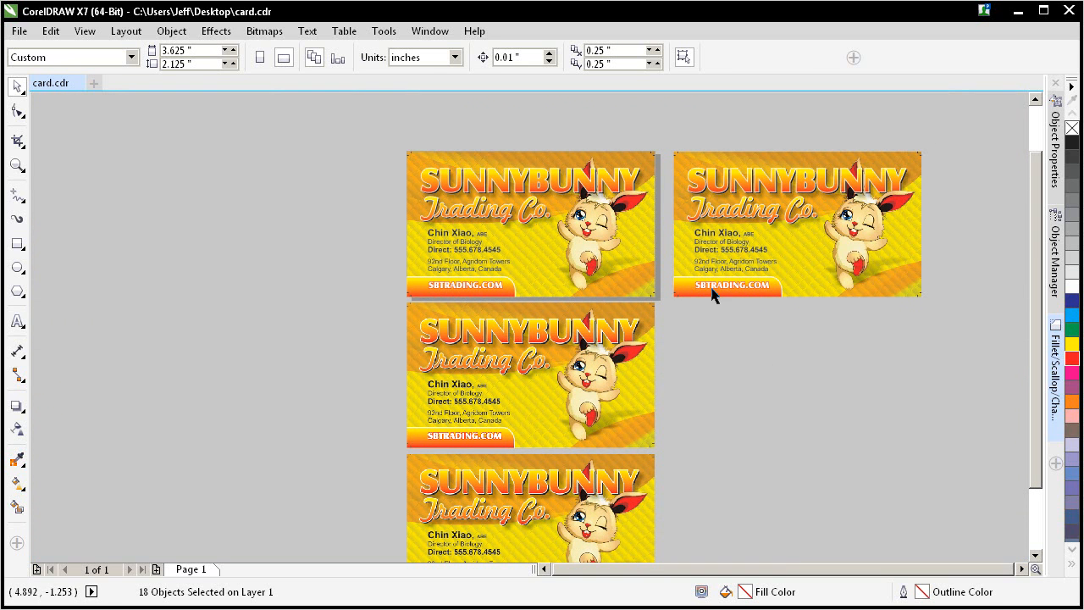
scroll(519, 313, up, 3)
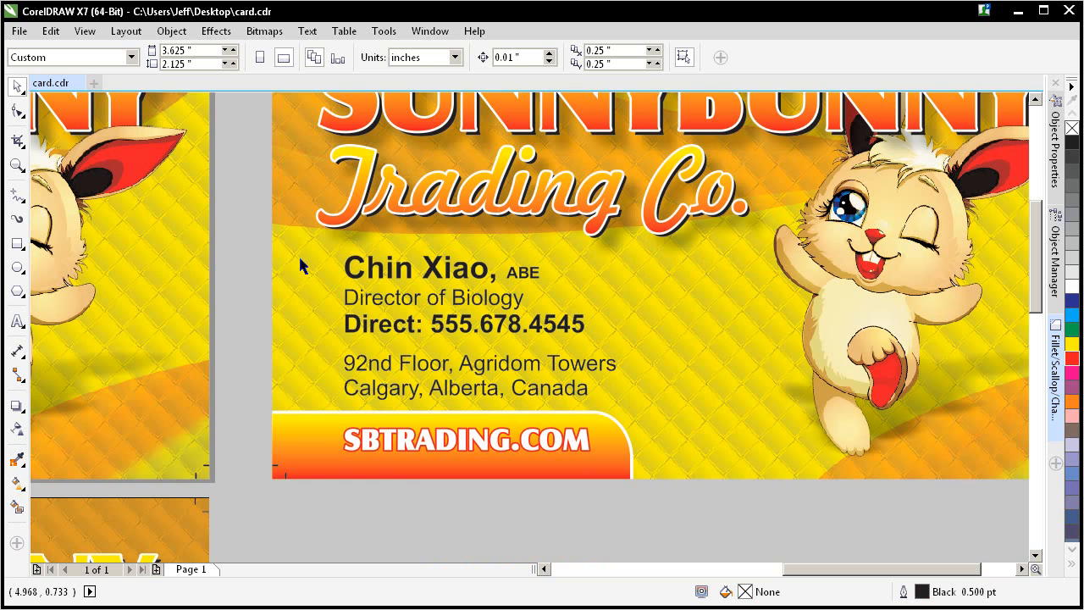
- Set the duplicate's black contact text blocks to Overprint Fill
drag(246, 222, 638, 413)
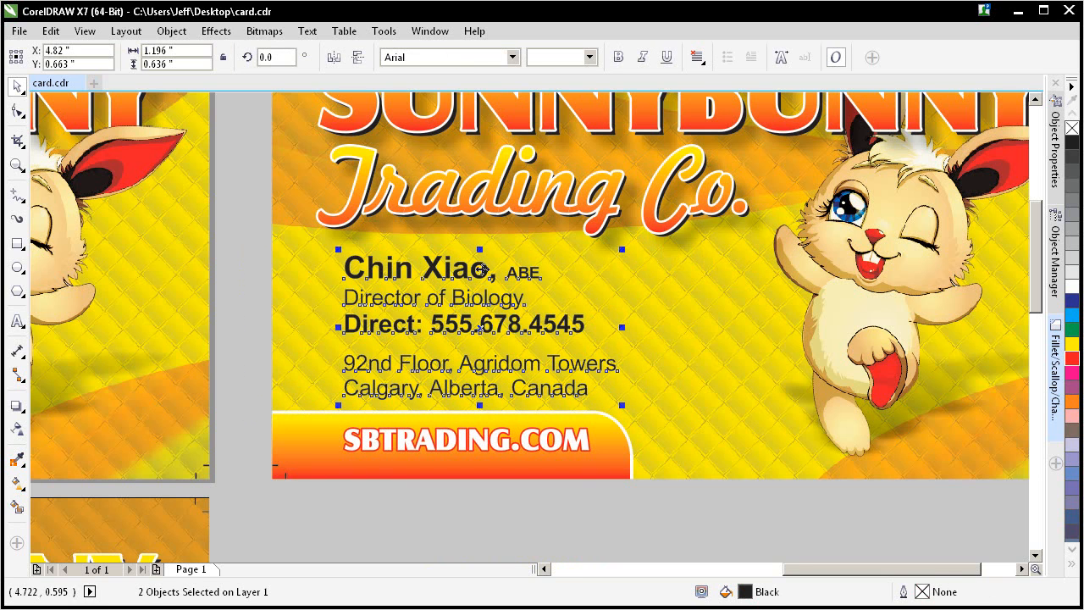
right_click(488, 269)
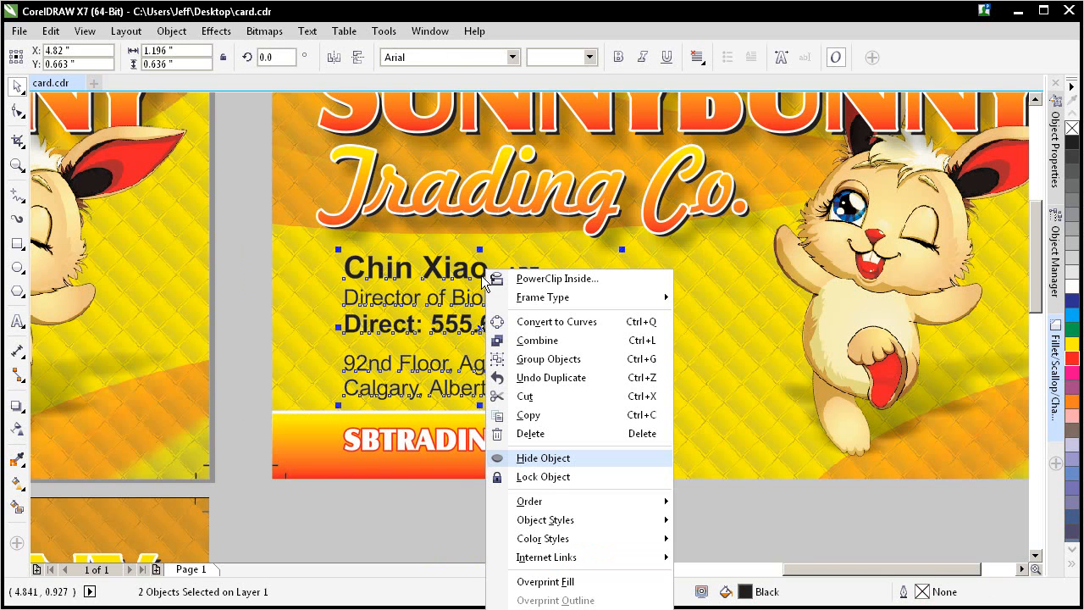
click(576, 585)
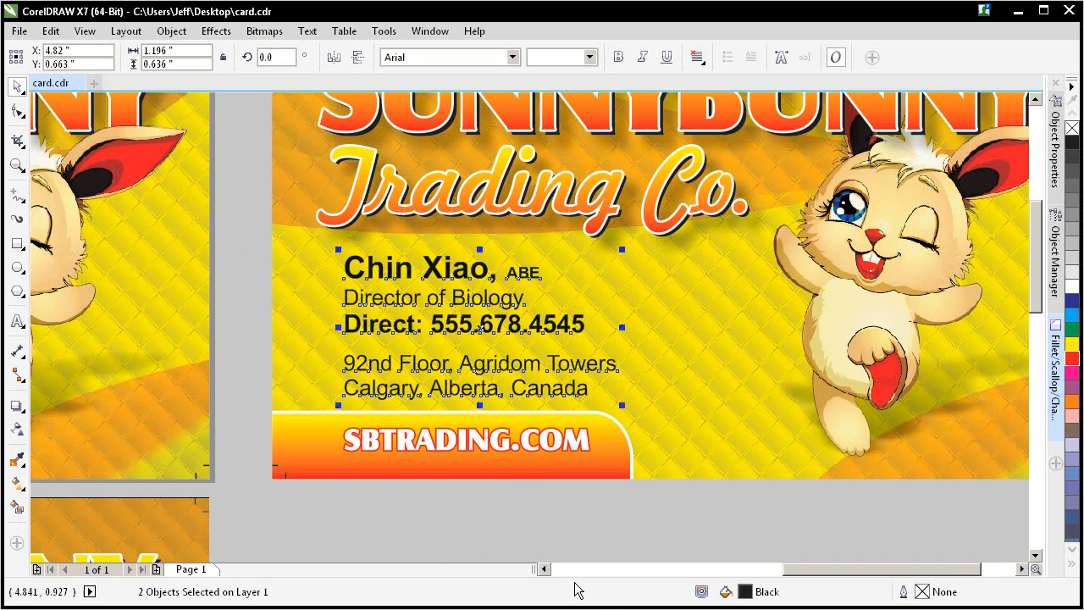
click(560, 537)
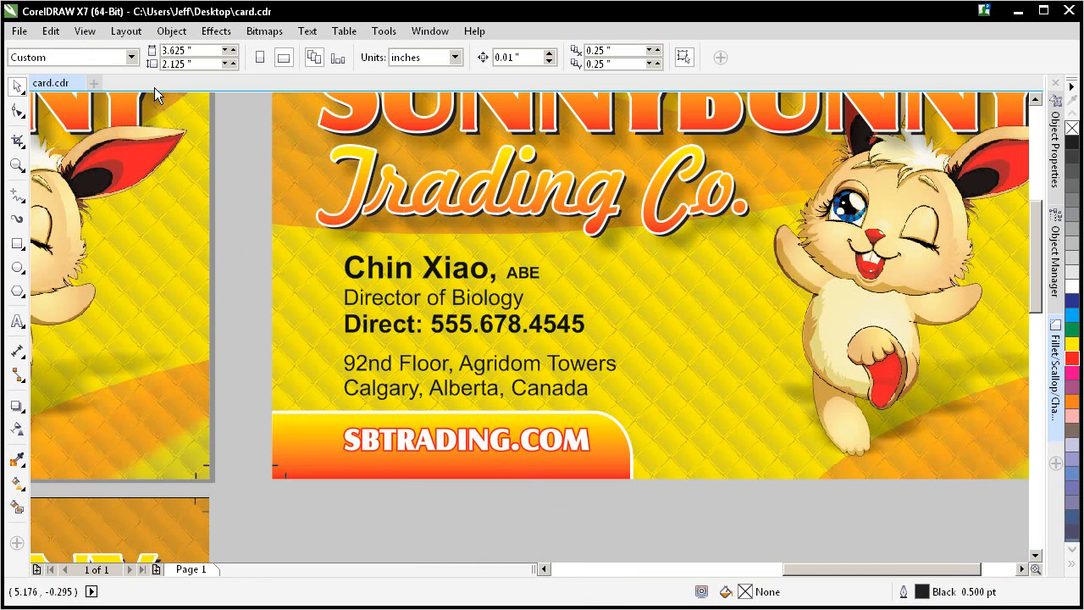
- Check the View menu's Simulate Overprints option and leave it unchanged
click(86, 31)
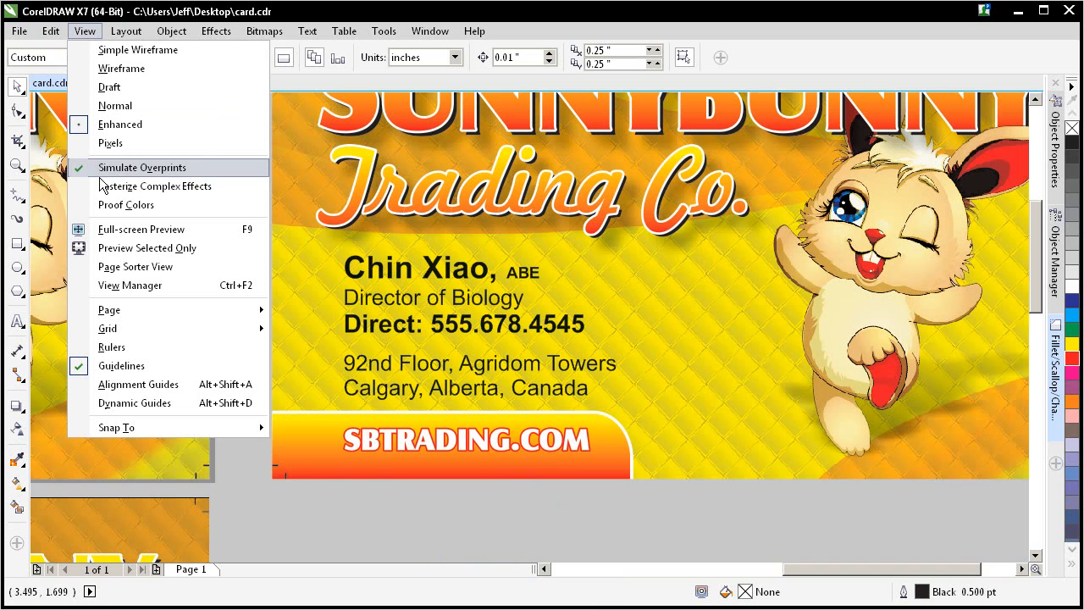
click(336, 531)
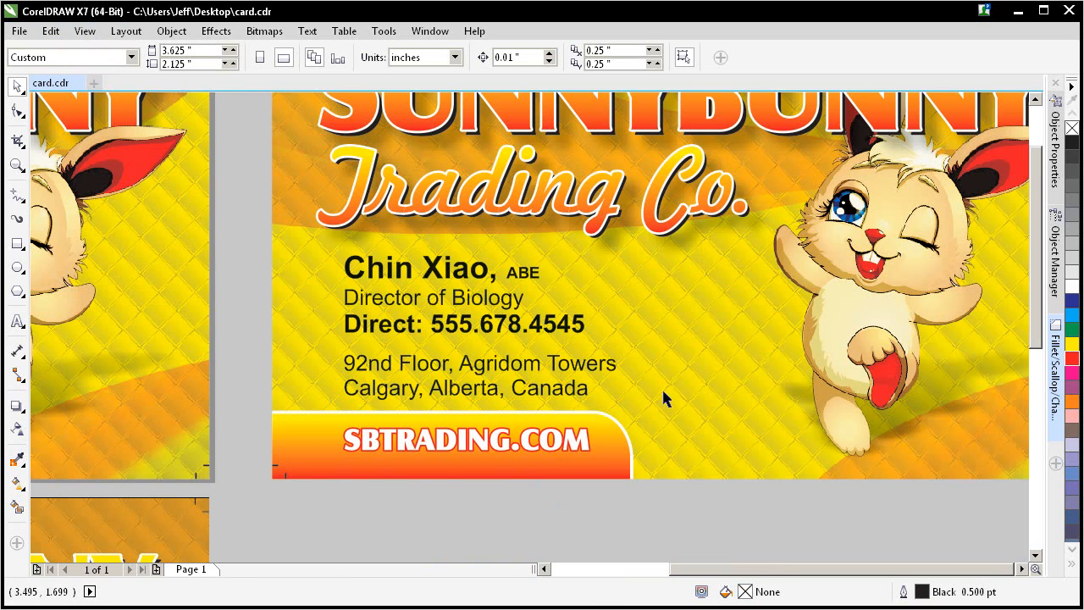
scroll(567, 478, down, 3)
- Select the corner crop marks around the right-hand card with Shift-click and marquee
drag(441, 150, 908, 460)
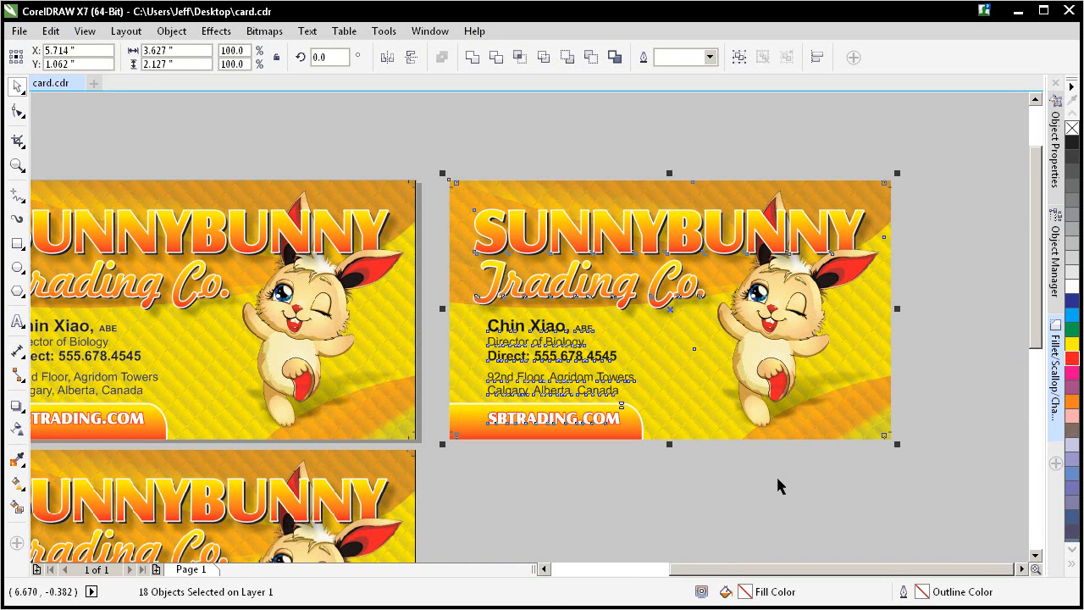
click(738, 480)
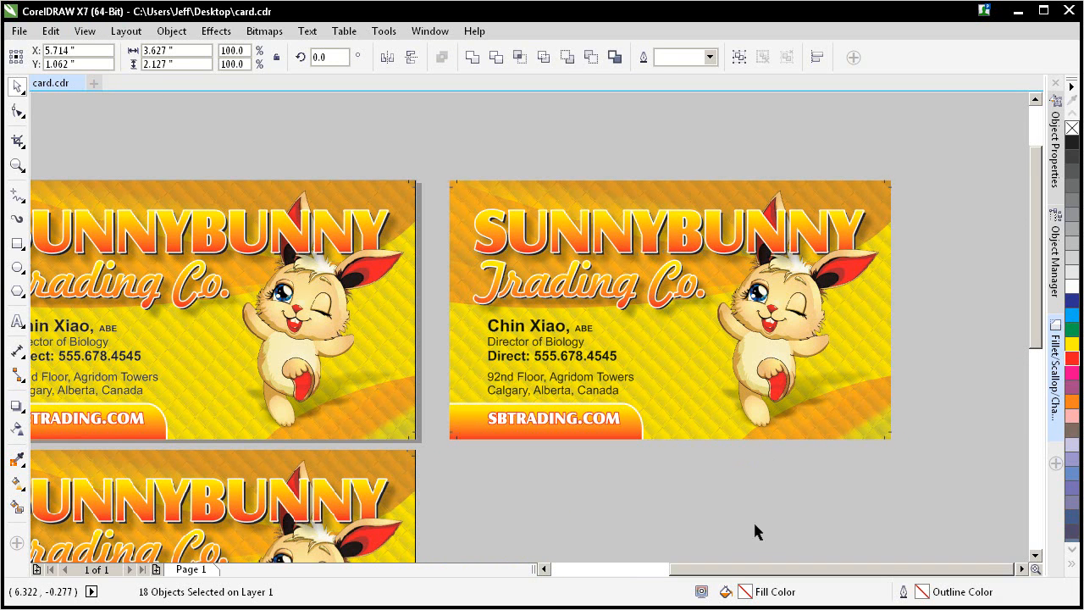
click(891, 196)
shift+click(460, 180)
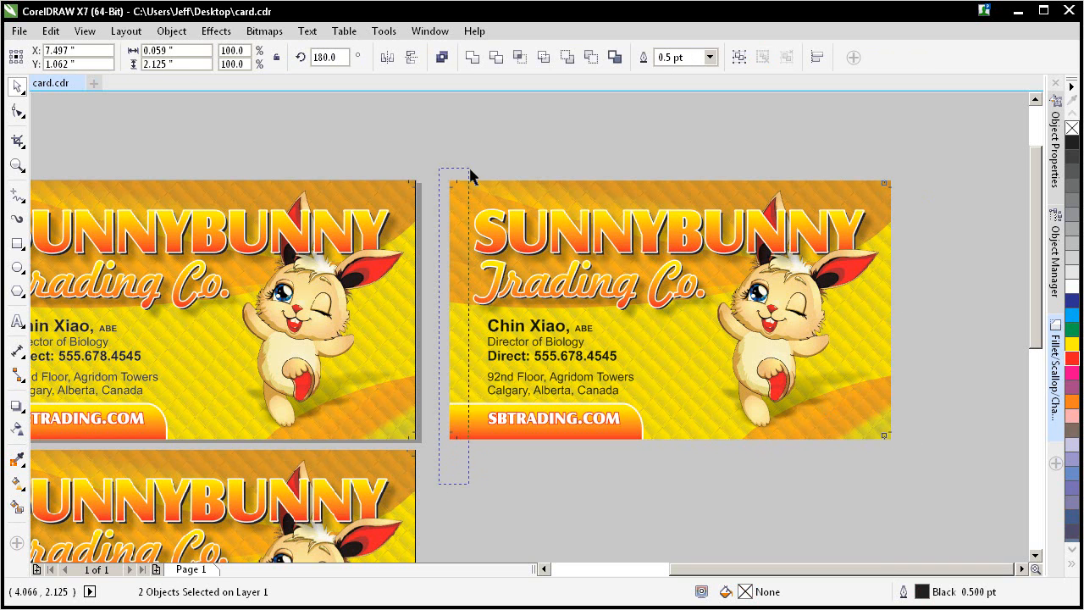
drag(467, 152, 435, 215)
click(435, 214)
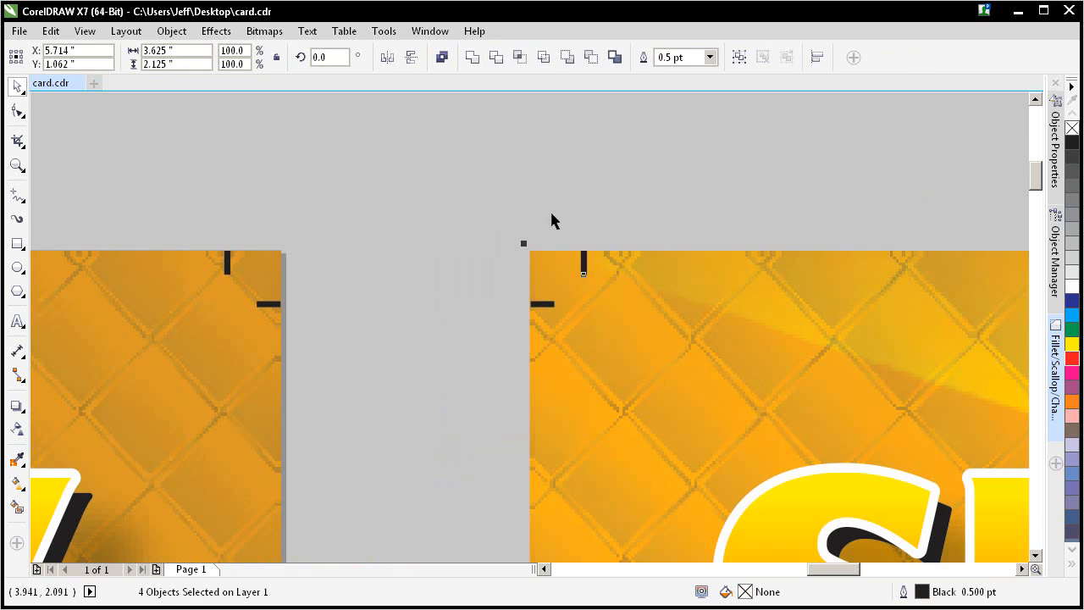
- Set the selected crop marks to Overprint Outline
right_click(585, 269)
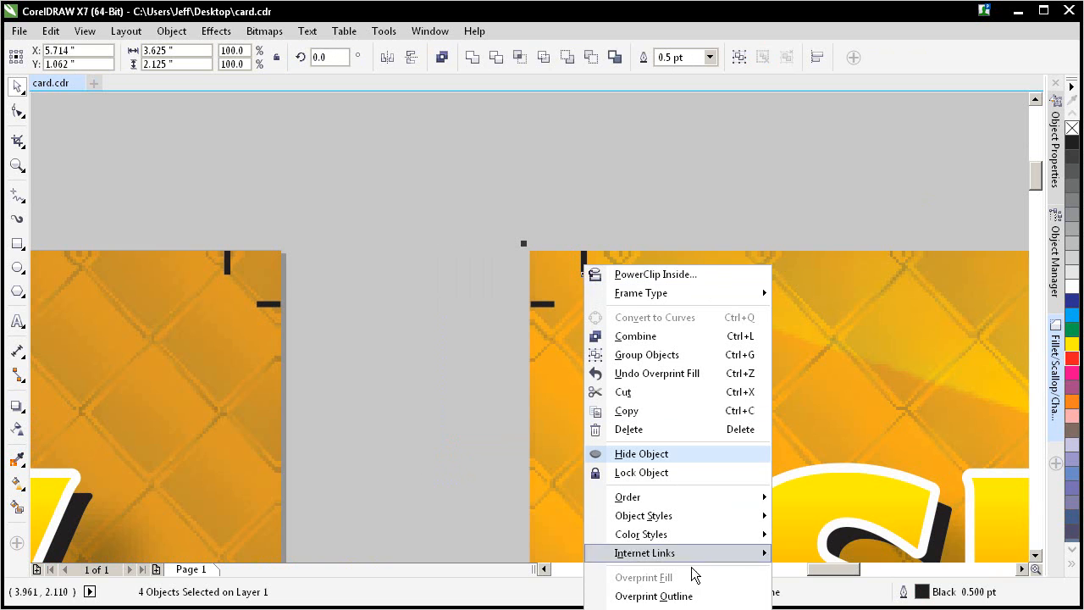
click(669, 597)
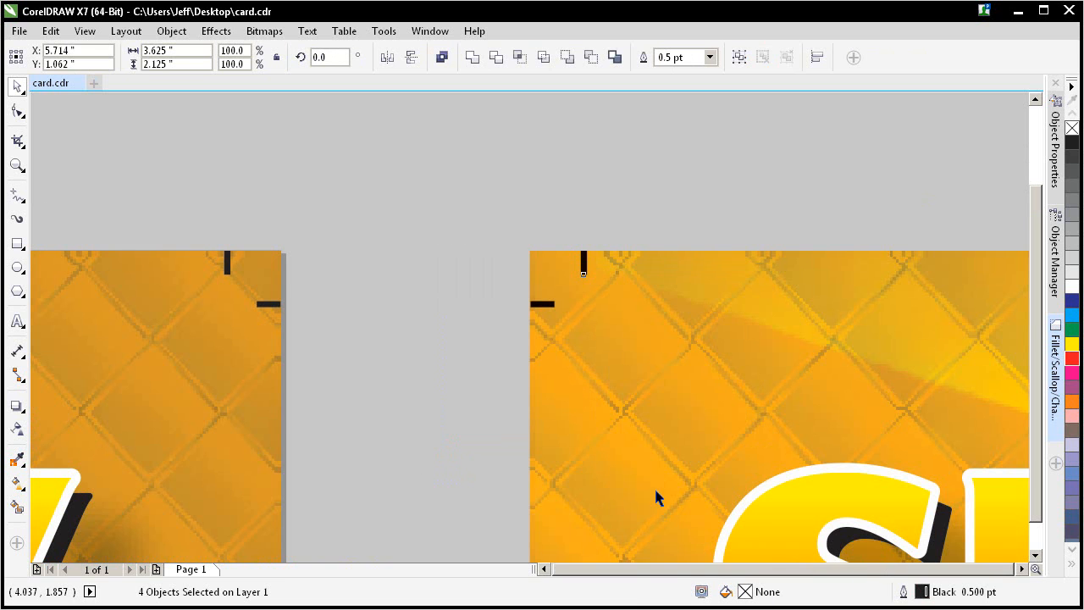
scroll(651, 457, down, 3)
- Convert the whole right-hand card into a single 600 dpi CMYK bitmap
drag(822, 322, 529, 110)
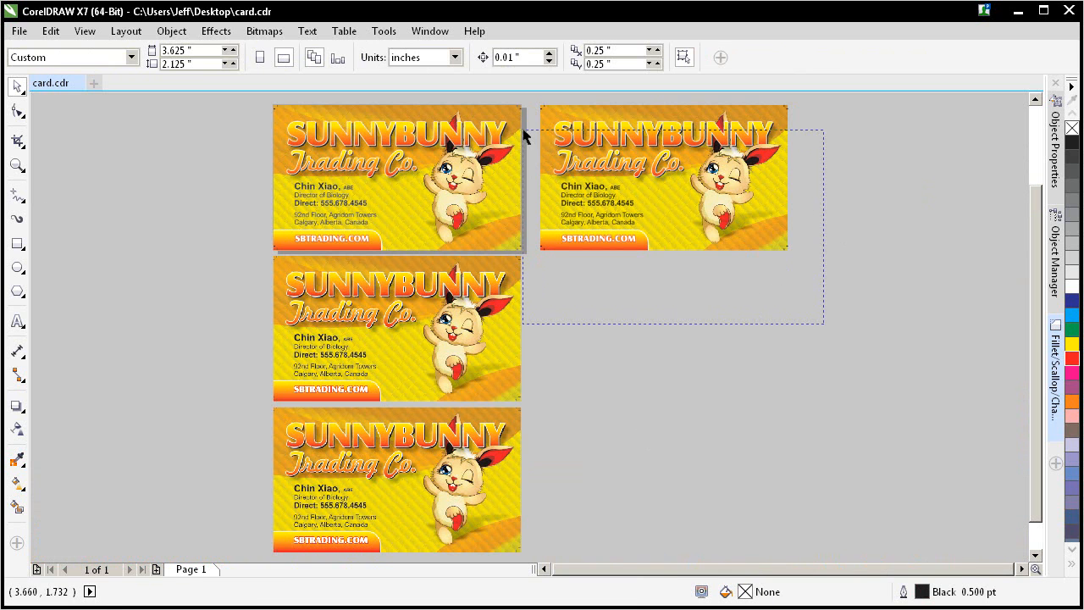
scroll(567, 122, up, 1)
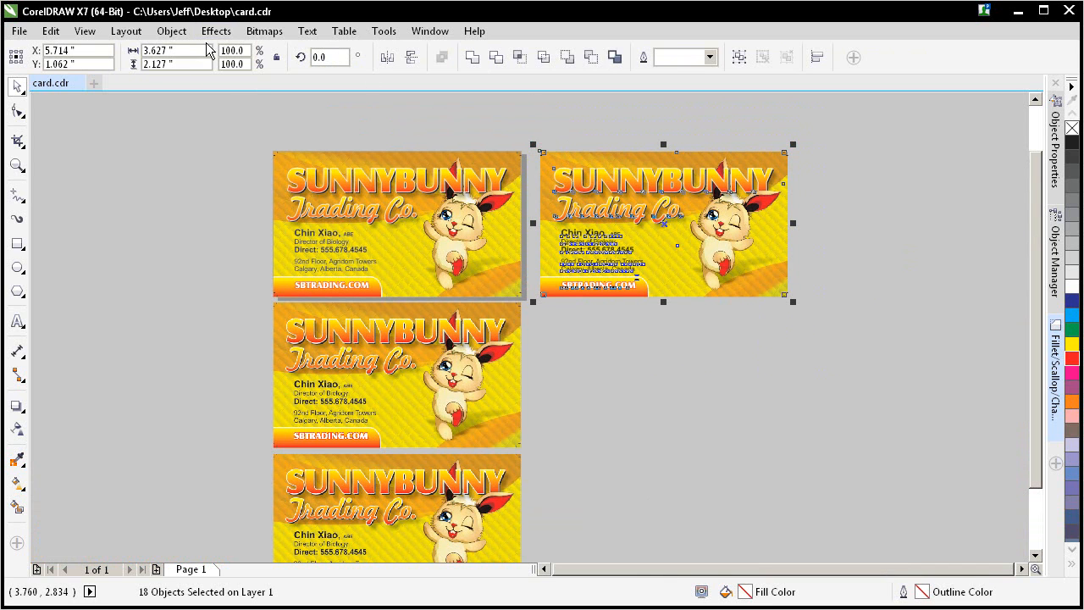
click(264, 31)
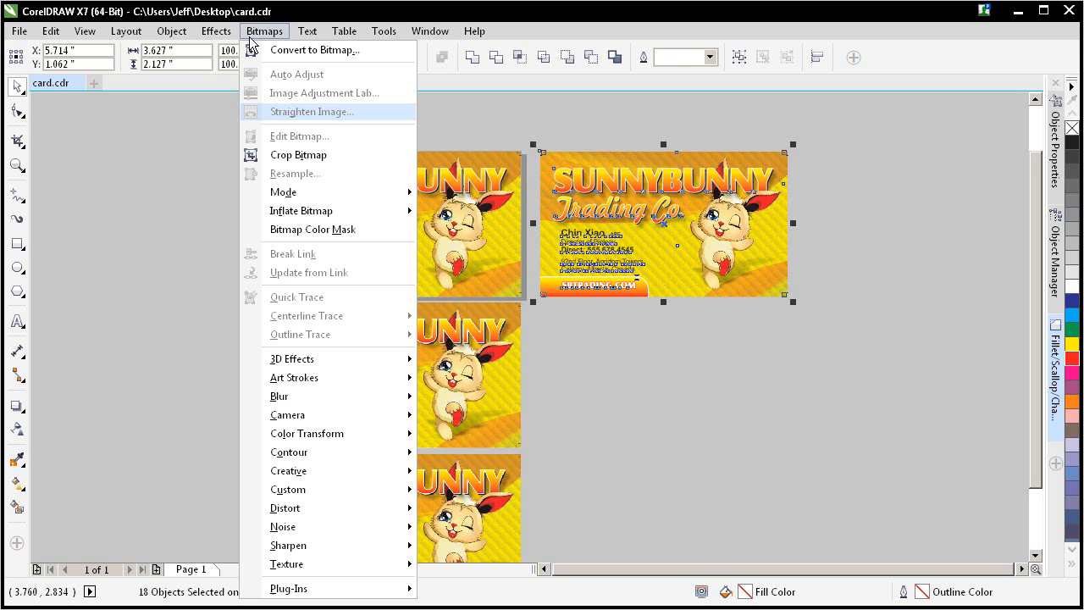
click(314, 50)
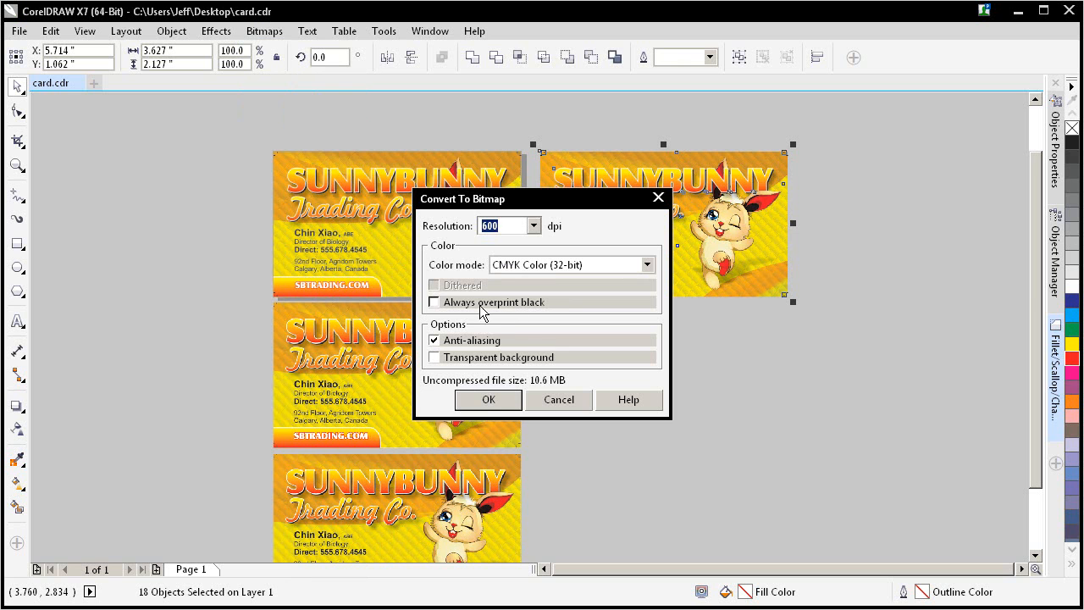
click(488, 400)
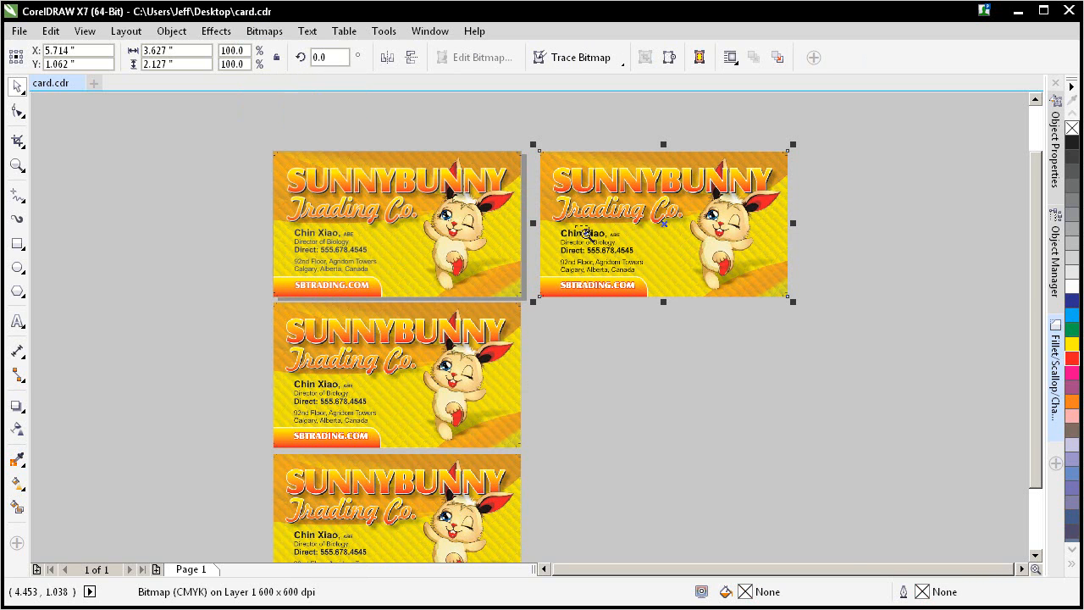
scroll(621, 263, up, 5)
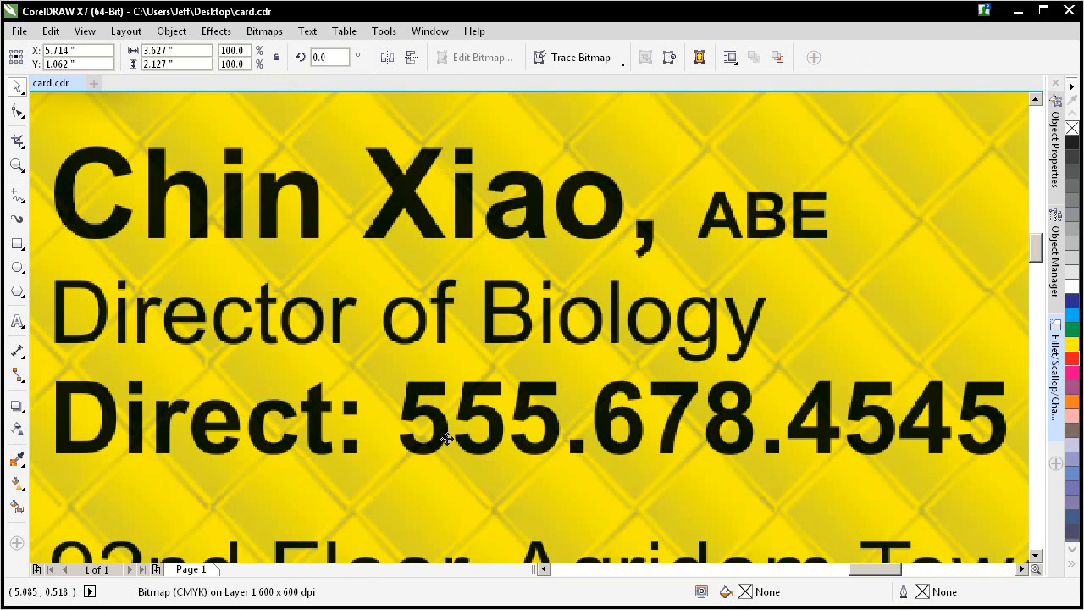
scroll(652, 443, up, 2)
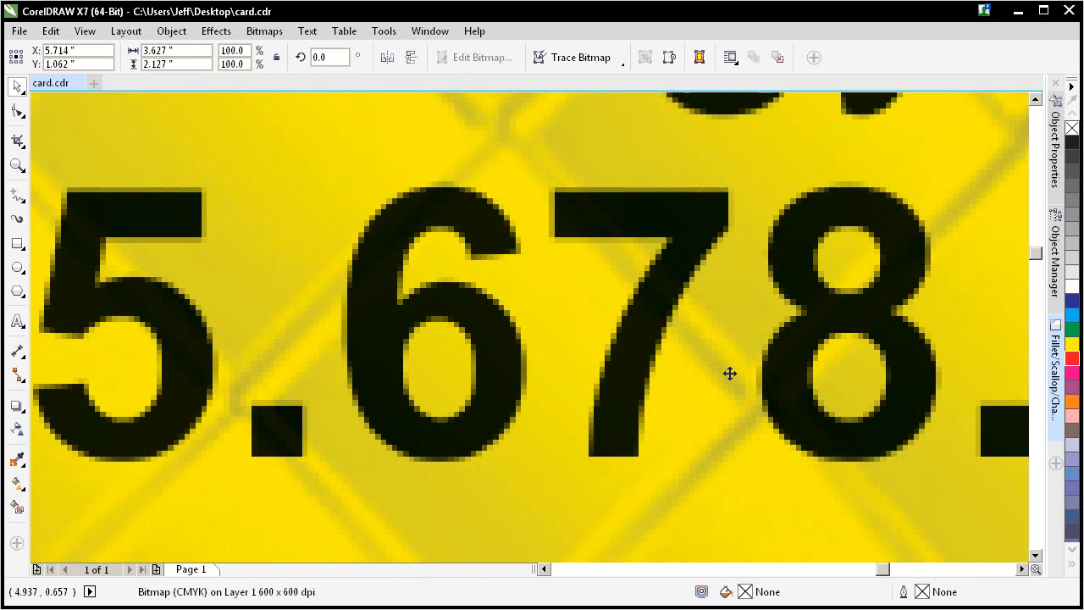
key(F4)
scroll(603, 216, up, 5)
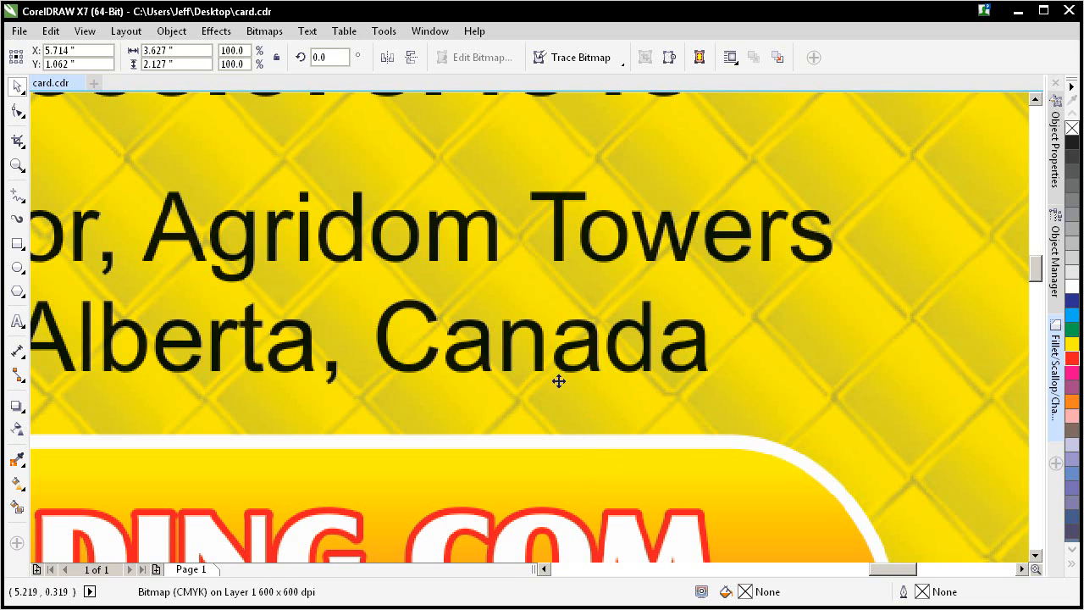
scroll(689, 390, down, 5)
click(700, 280)
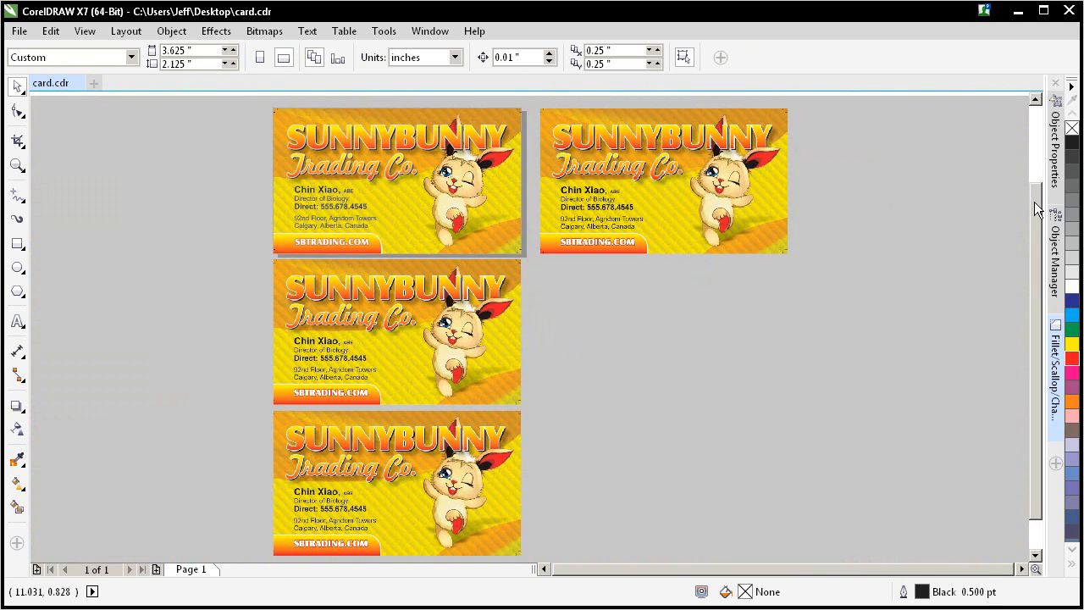
scroll(983, 169, up, 1)
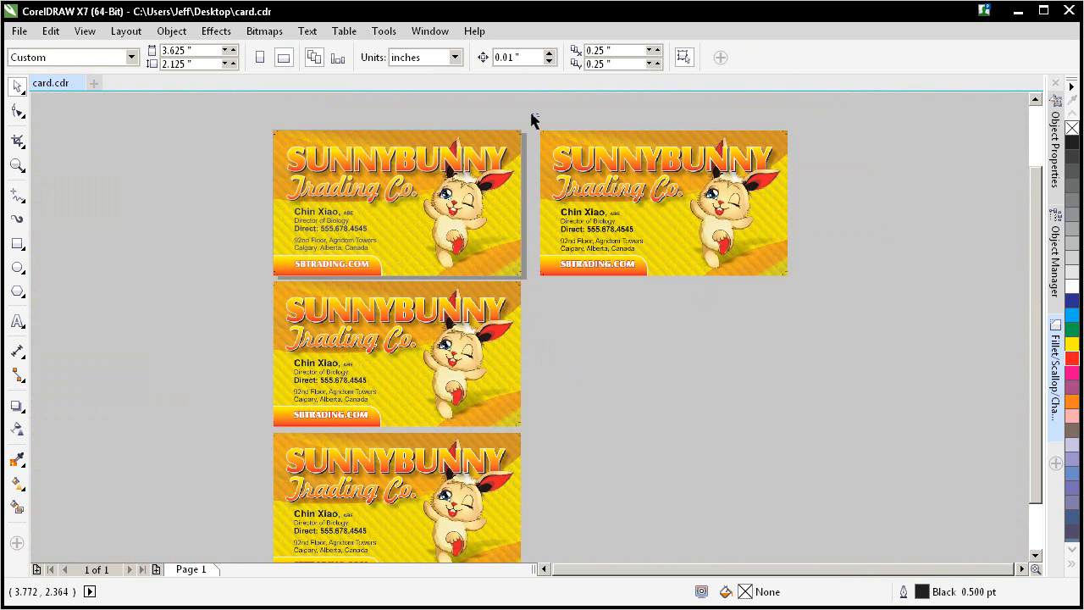
scroll(534, 109, down, 3)
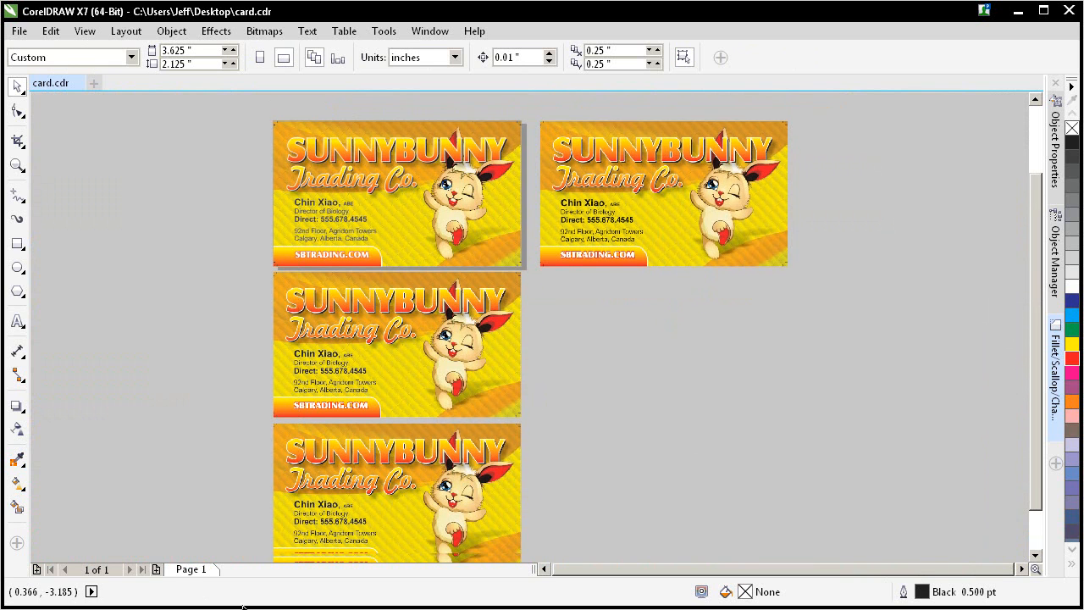
- Delete the three left-hand cards, centre the bitmap card on the page and zoom to it
drag(240, 535, 561, 352)
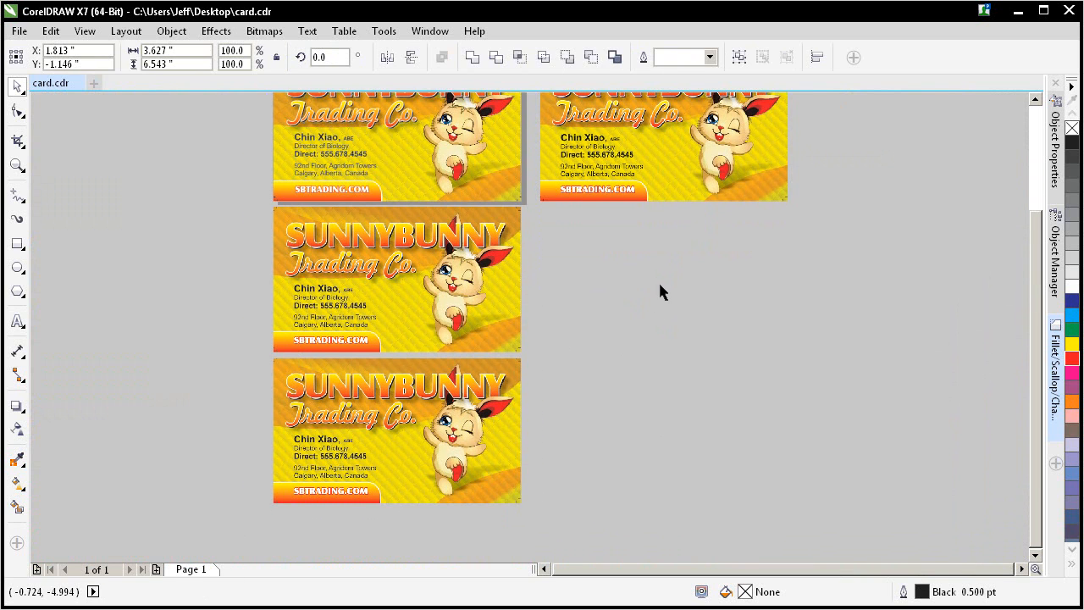
key(Delete)
key(p)
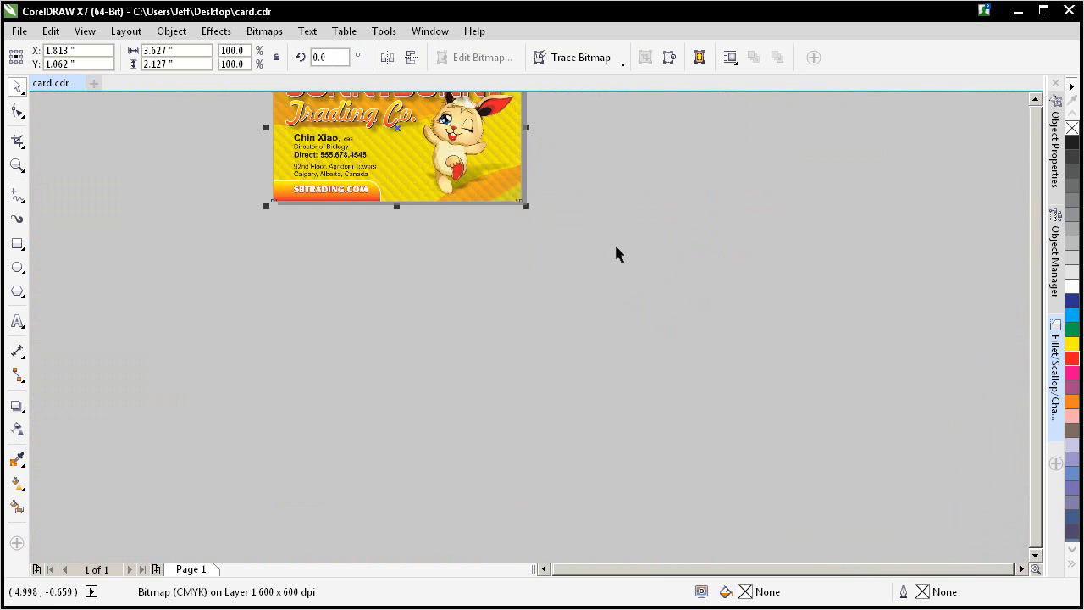
key(F4)
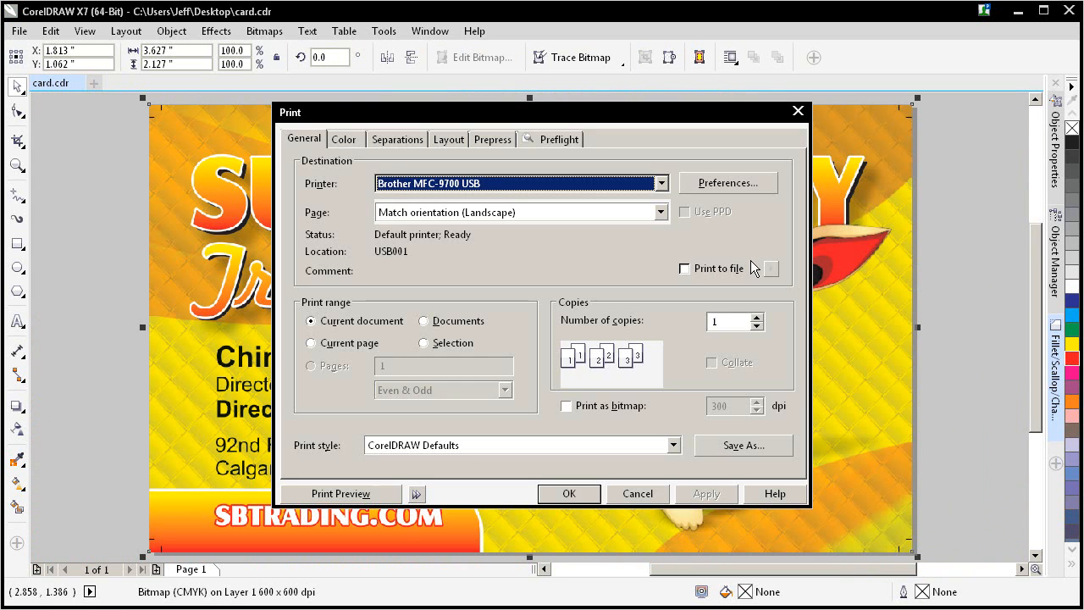
- Choose a PostScript file printer as the print destination in the General settings
click(397, 139)
click(304, 139)
click(415, 184)
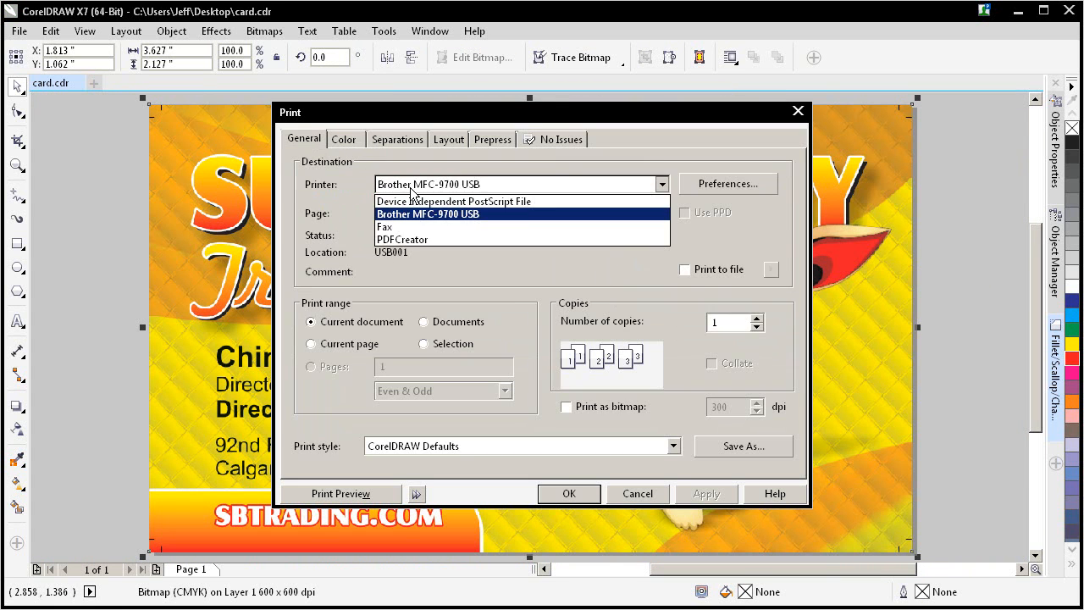
click(454, 201)
- Switch colour output to Print separations and launch the print preview
click(395, 139)
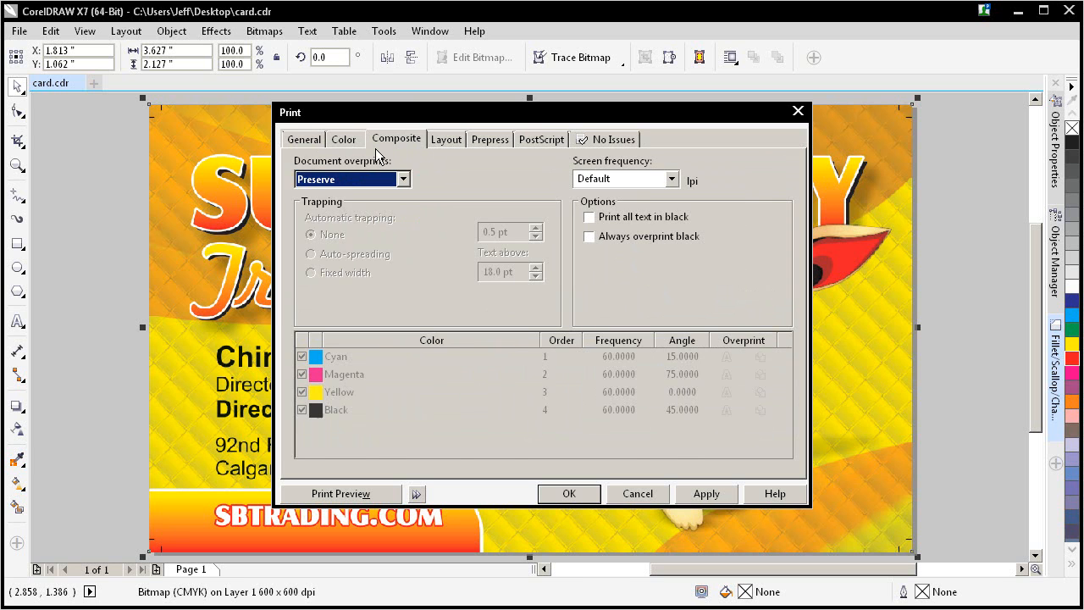
click(343, 139)
click(519, 186)
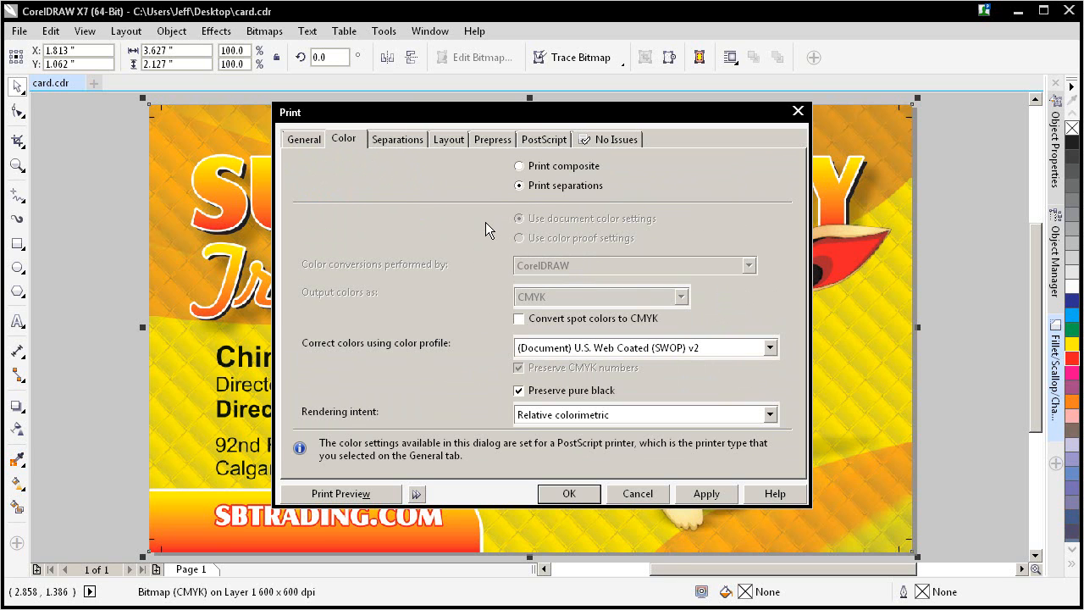
click(341, 494)
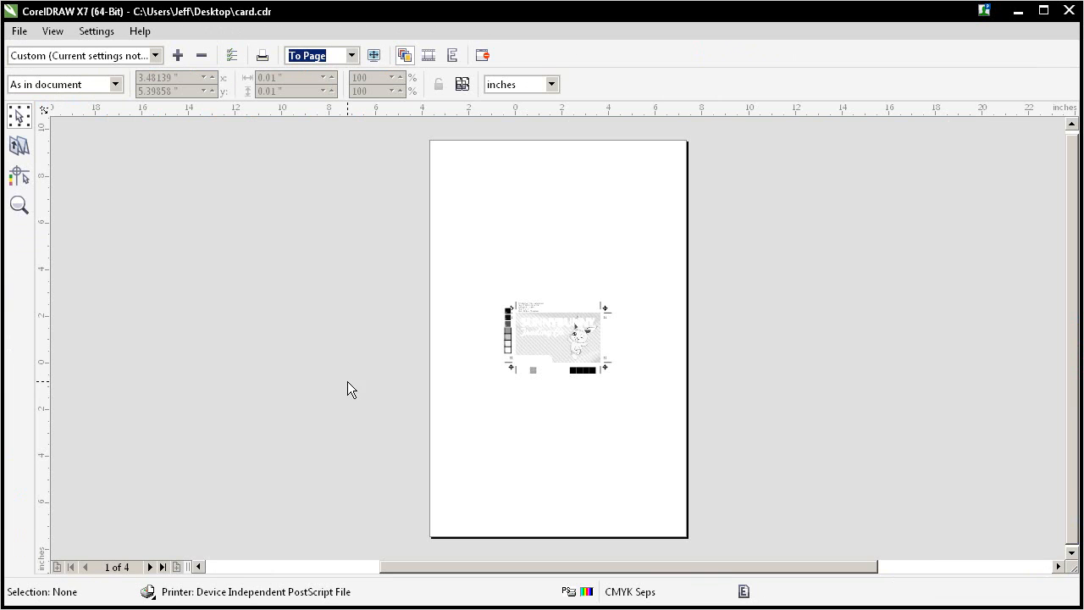
- Zoom the preview in on the card's lower-left area on the Cyan plate
key(F4)
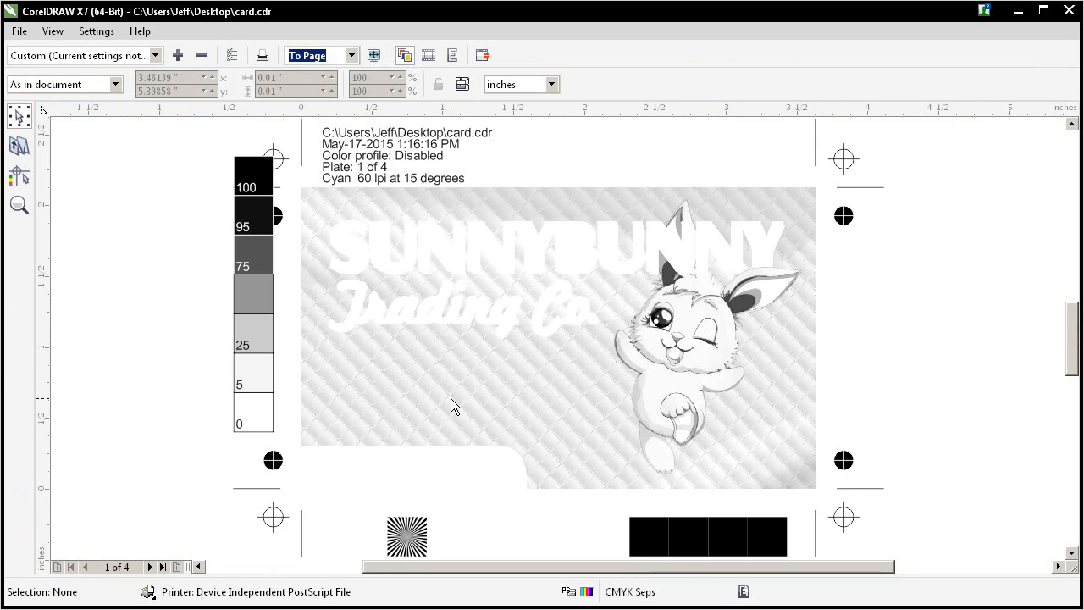
click(20, 206)
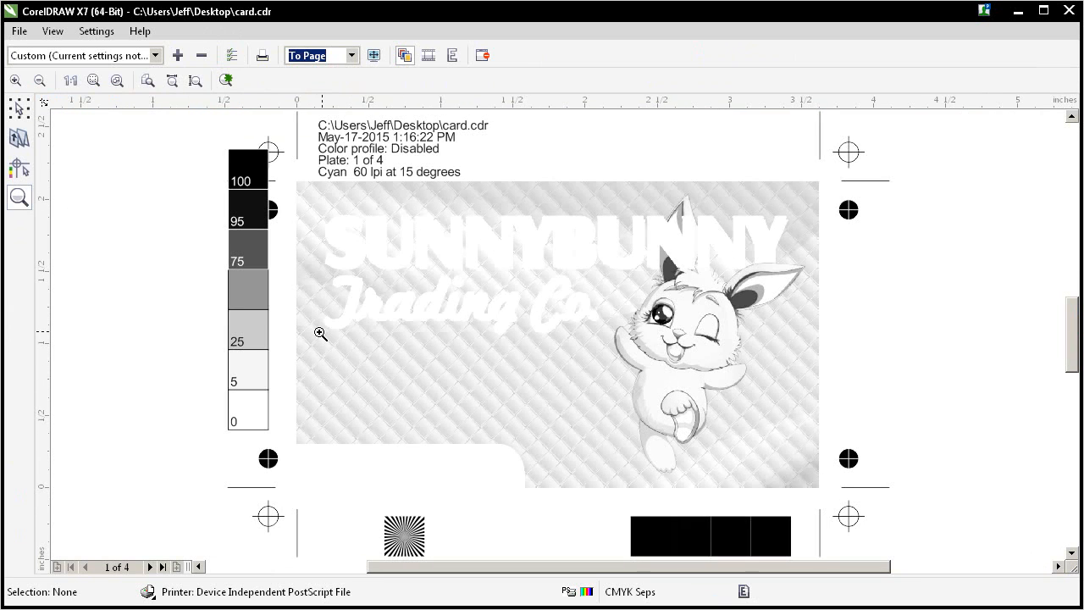
drag(270, 326, 593, 477)
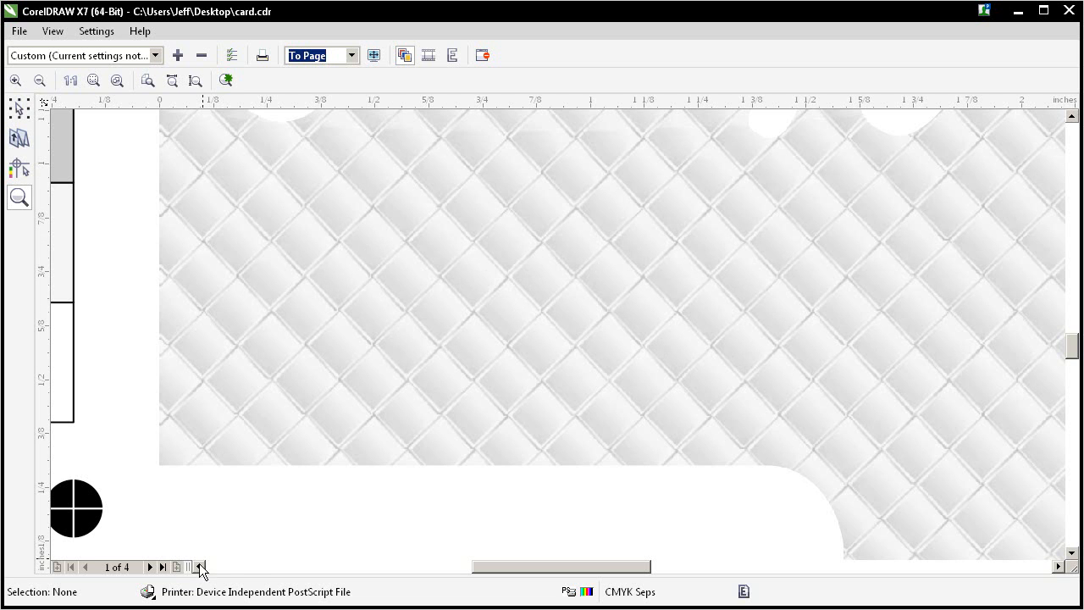
- View the Magenta, Yellow and Black plates, page back to Cyan and close the preview
drag(195, 567, 474, 567)
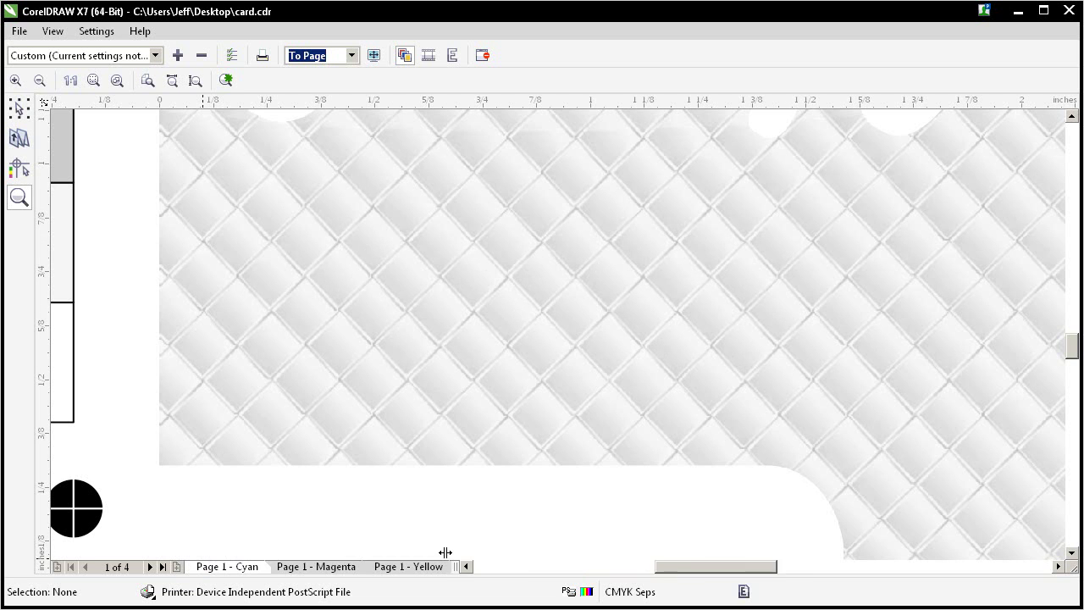
click(318, 567)
click(408, 567)
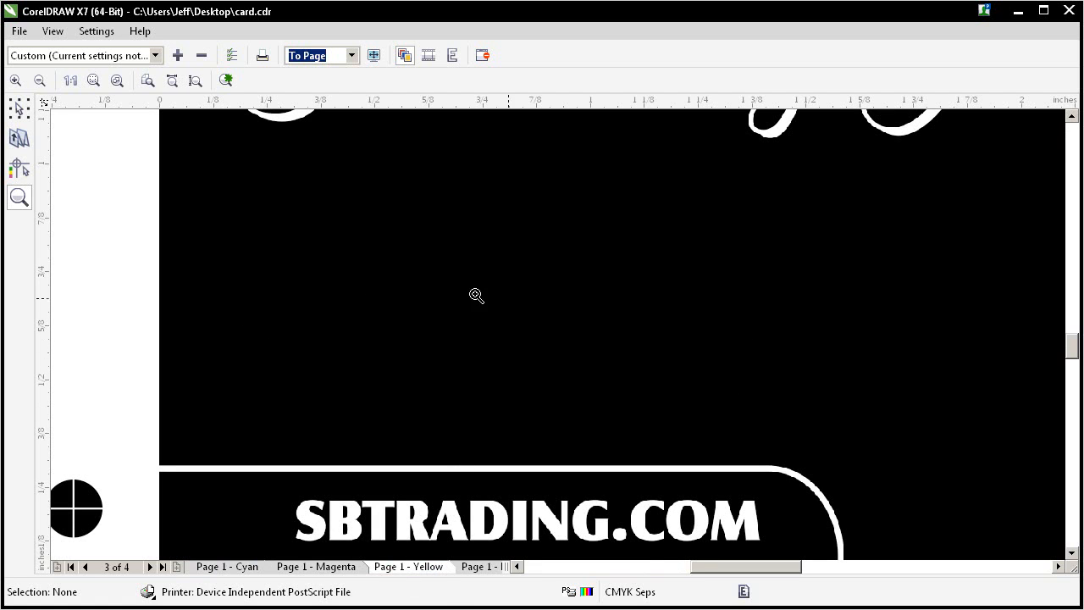
drag(515, 567, 644, 567)
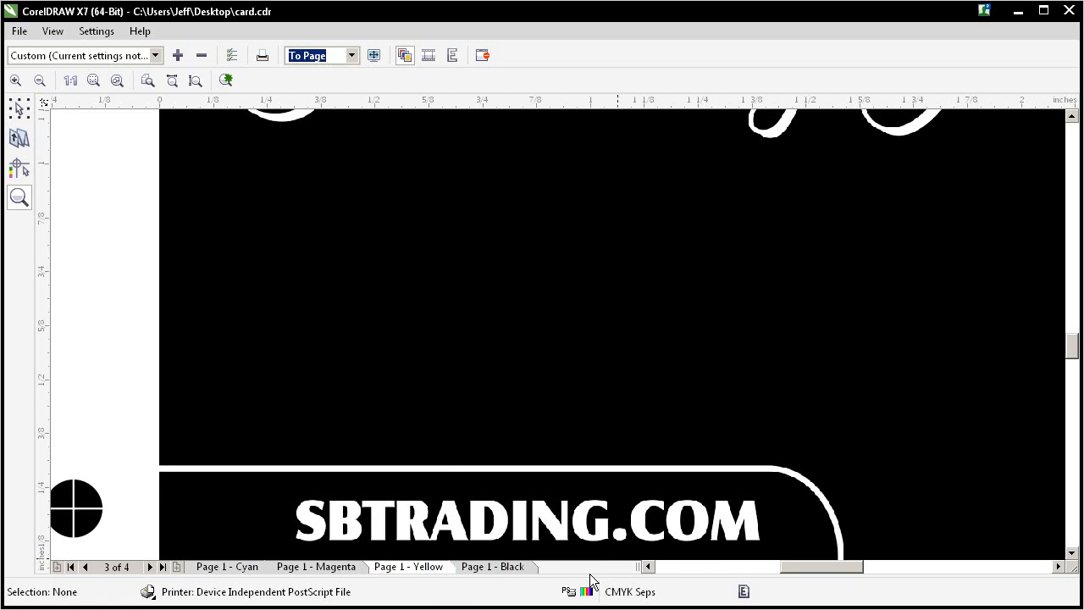
click(505, 566)
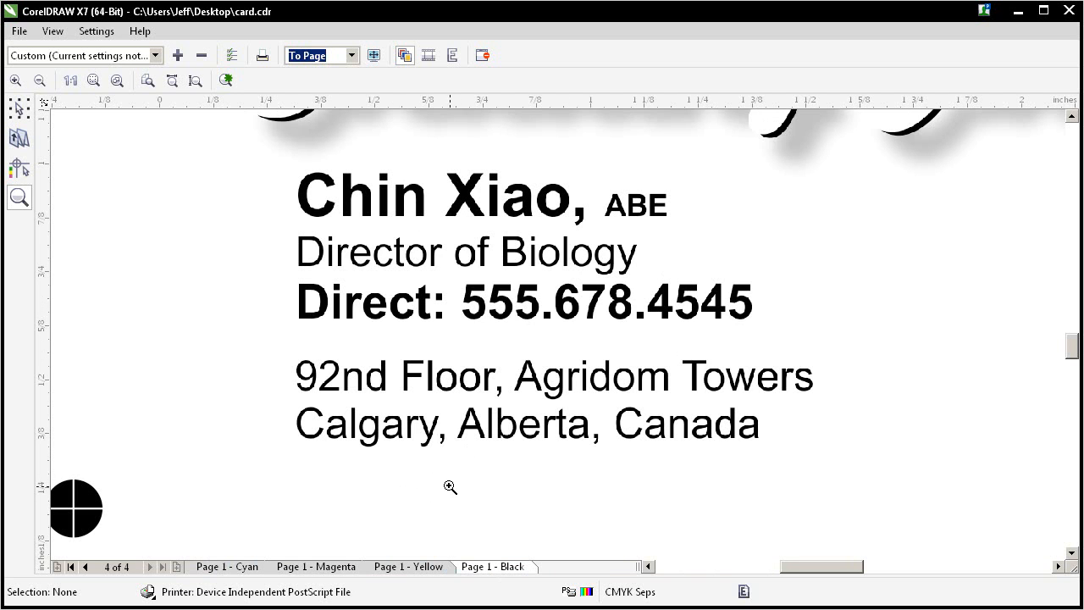
scroll(451, 487, down, 3)
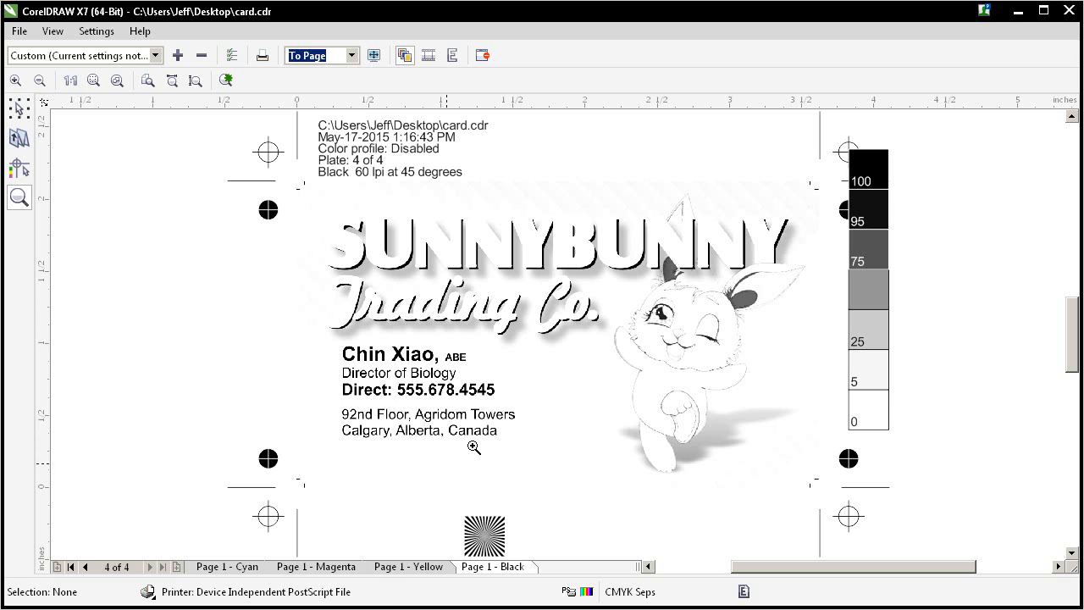
key(Page_Up)
key(Page_Up)
key(Page_Up)
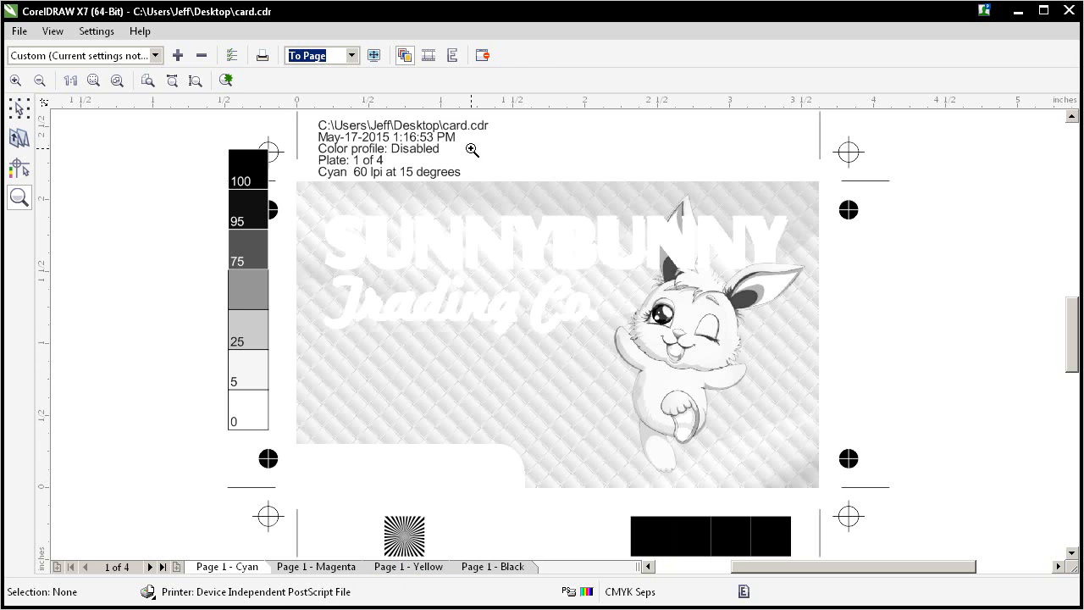
click(487, 58)
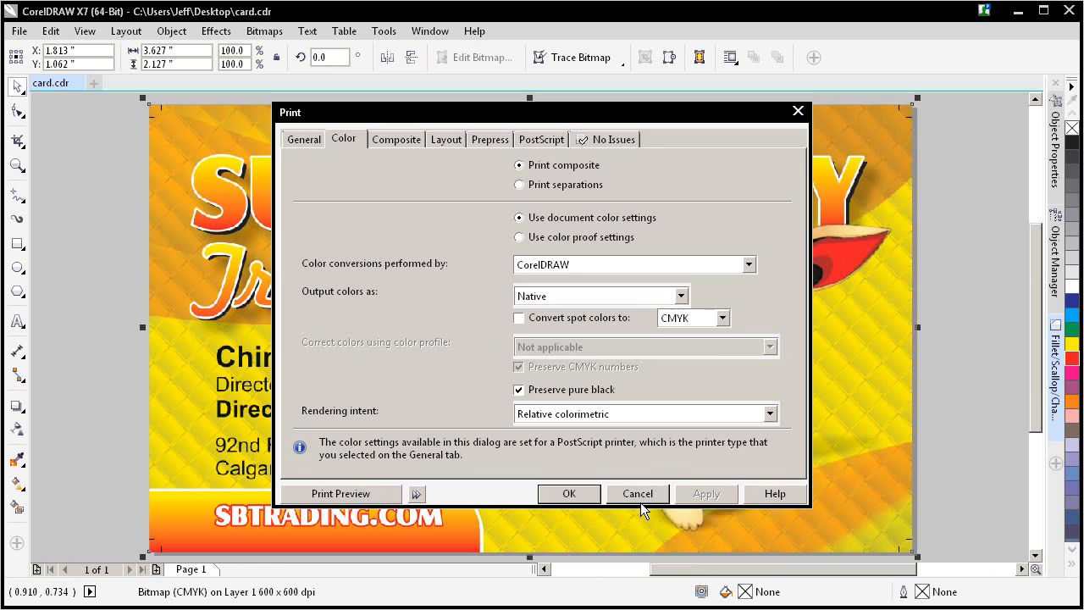
- Cancel out of the Print dialog without printing
click(638, 494)
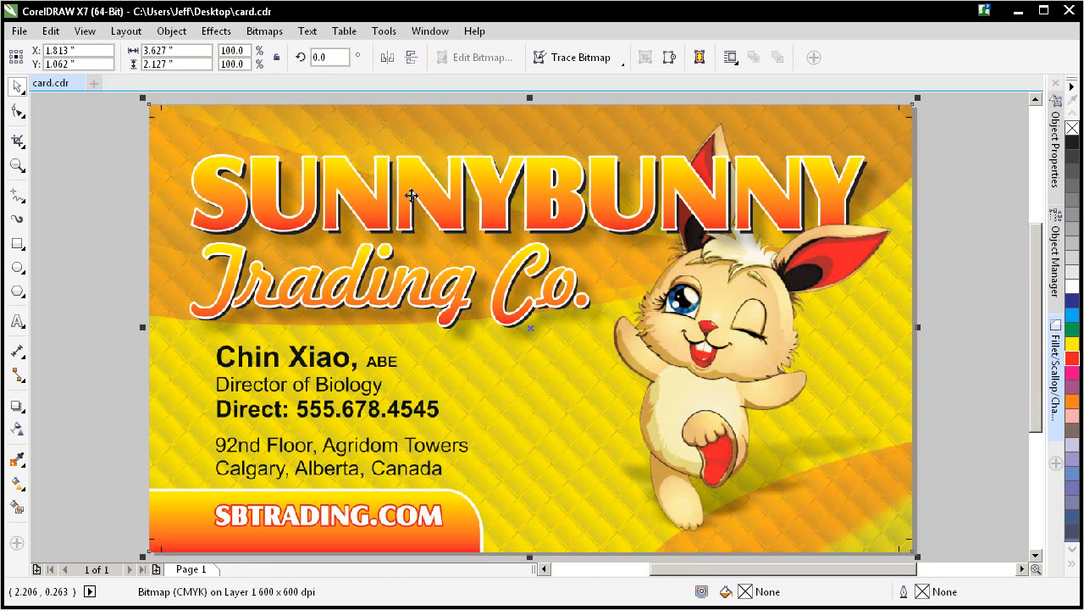
scroll(504, 466, up, 3)
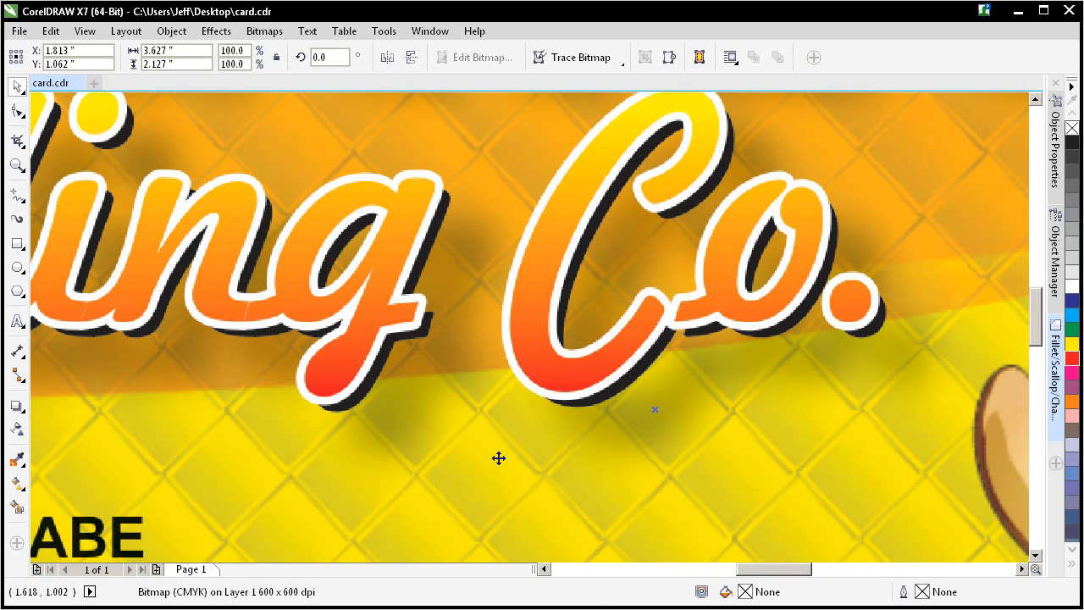
scroll(495, 450, down, 3)
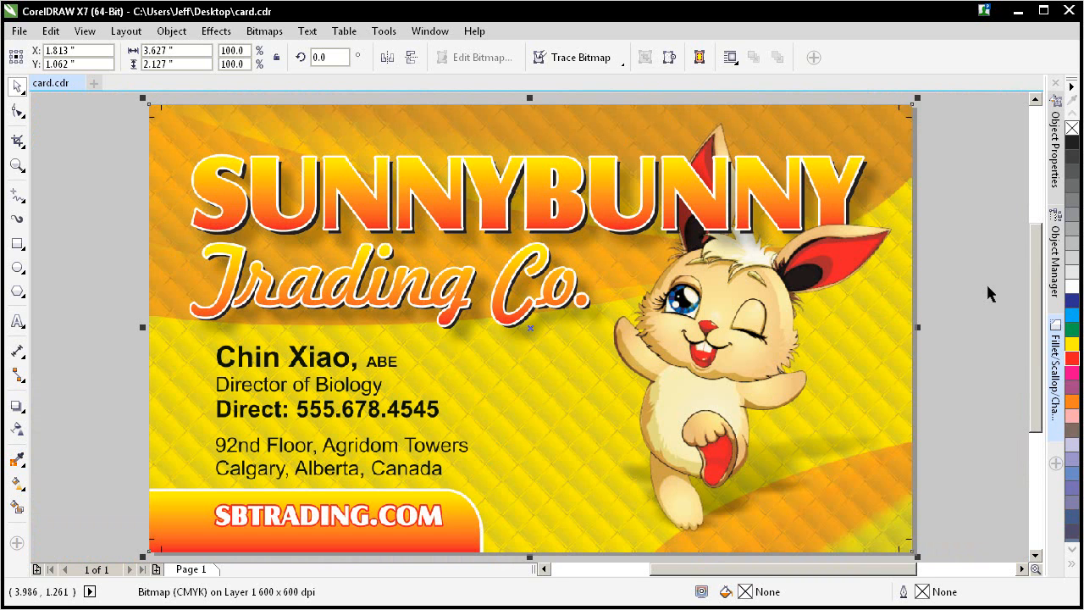
- Move the bitmap card off-page right and convert the contact text blocks to curves (Ctrl+Q)
drag(488, 347, 1000, 348)
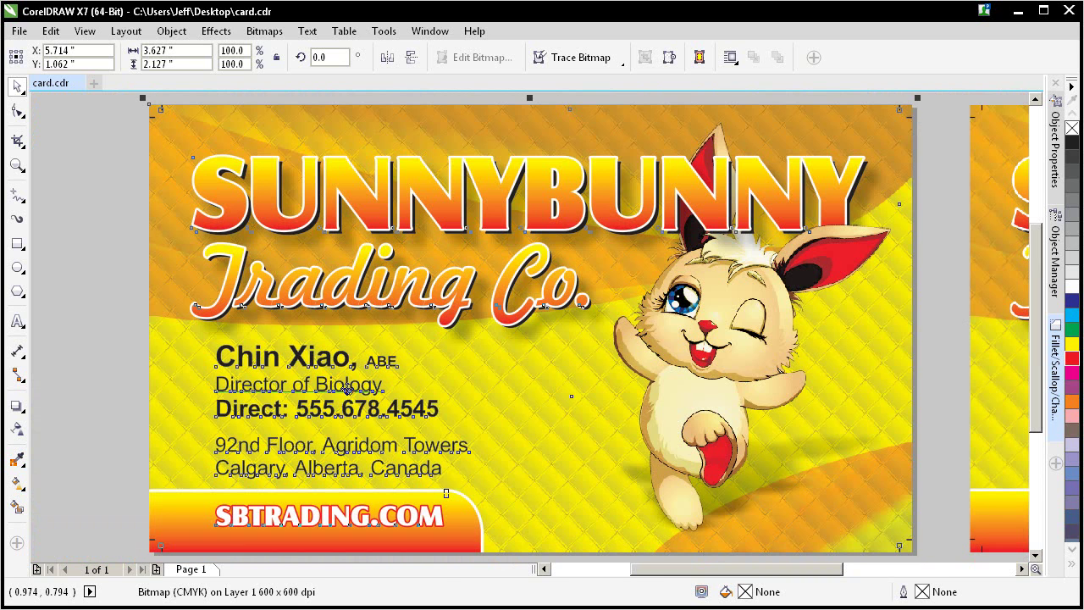
click(349, 385)
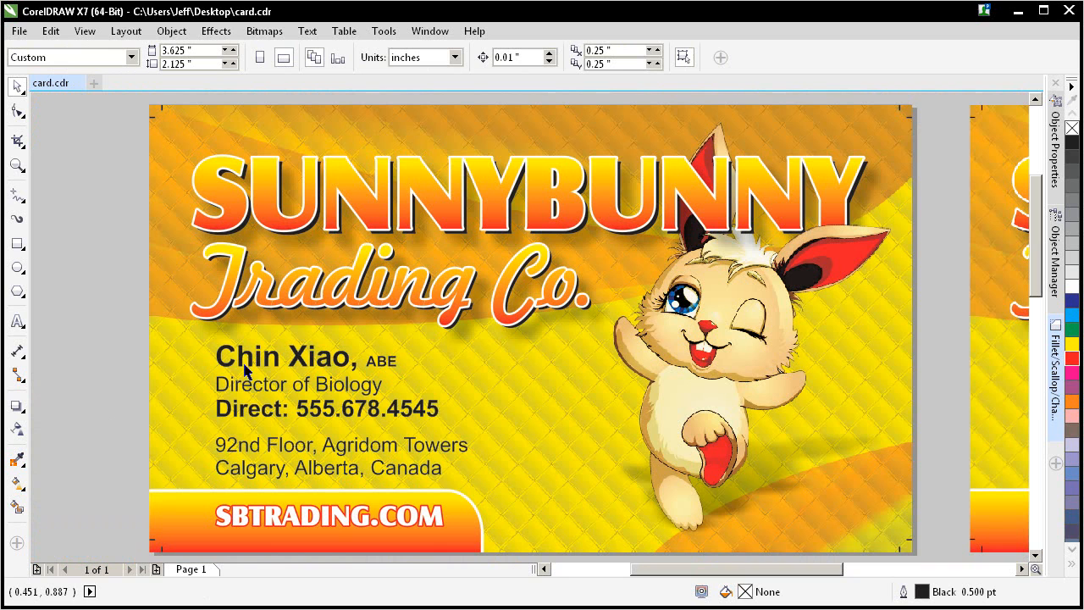
click(328, 513)
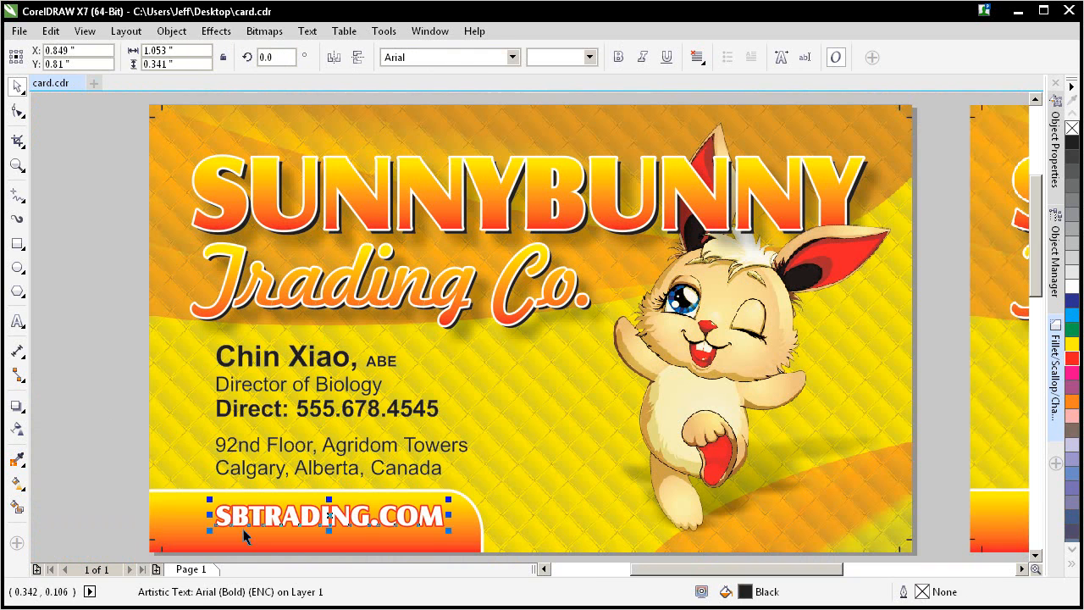
drag(94, 323, 502, 499)
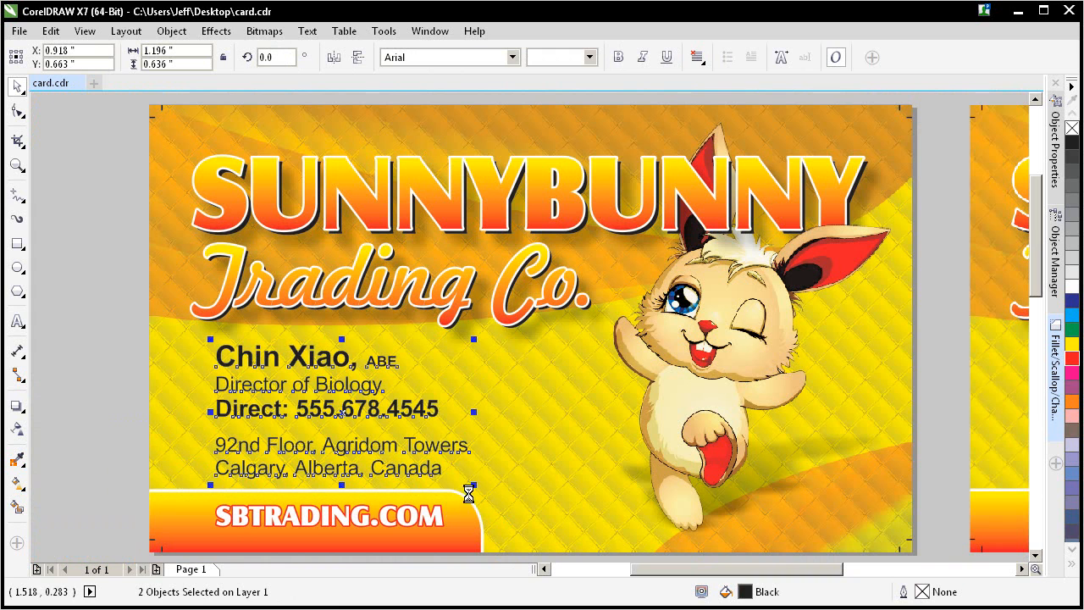
key(ctrl+q)
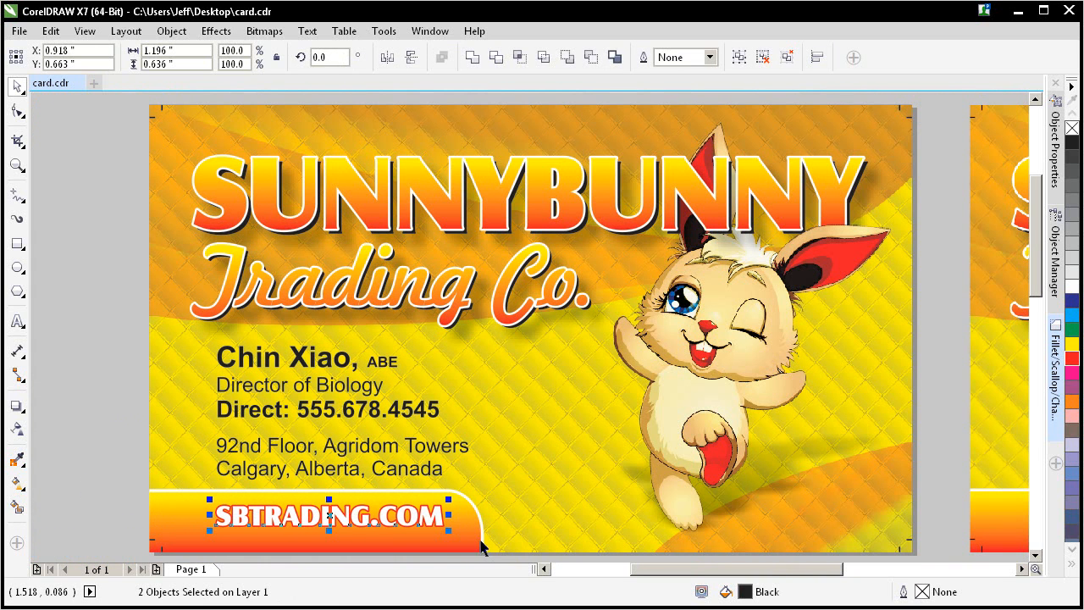
- Convert the SBTRADING.COM text to curves too, then clear the selection
click(331, 515)
key(ctrl+q)
click(129, 415)
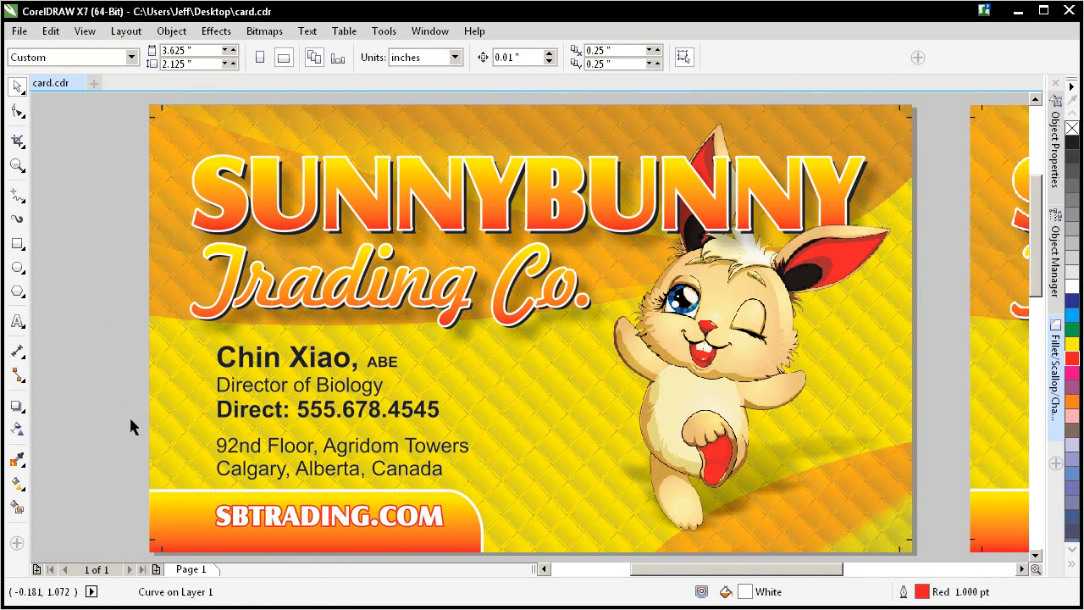
mouse_move(131, 421)
mouse_down()
mouse_move(889, 162)
mouse_move(821, 199)
mouse_up()
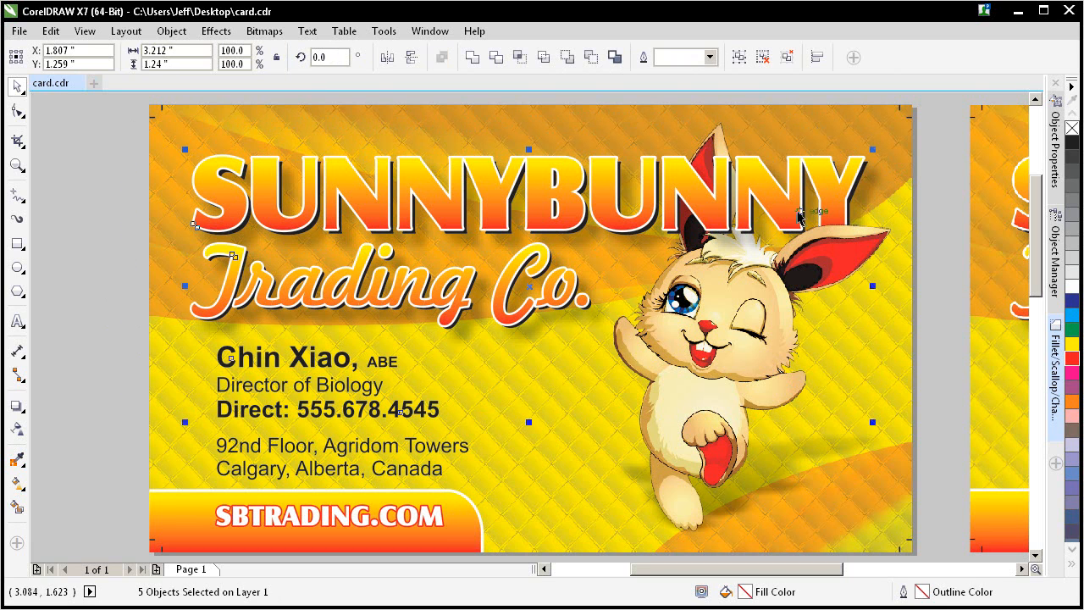
click(66, 456)
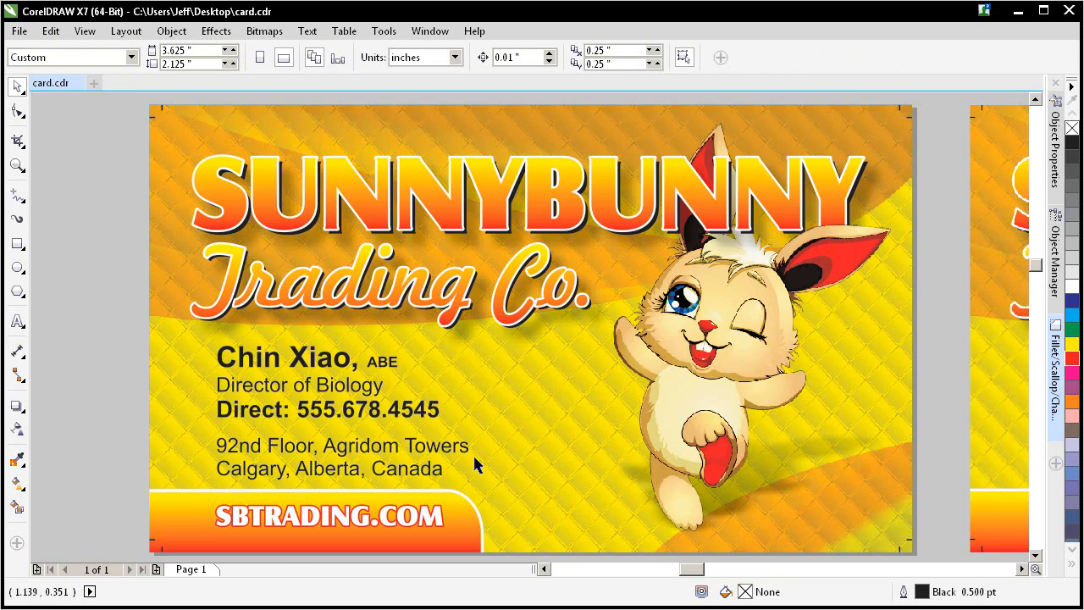
scroll(473, 464, up, 5)
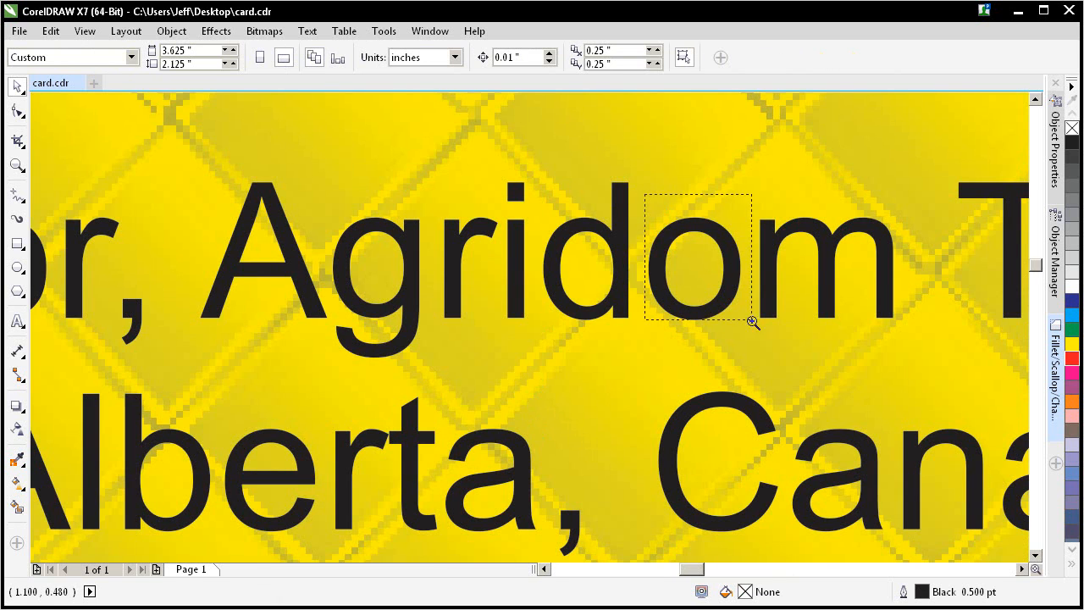
scroll(751, 316, up, 3)
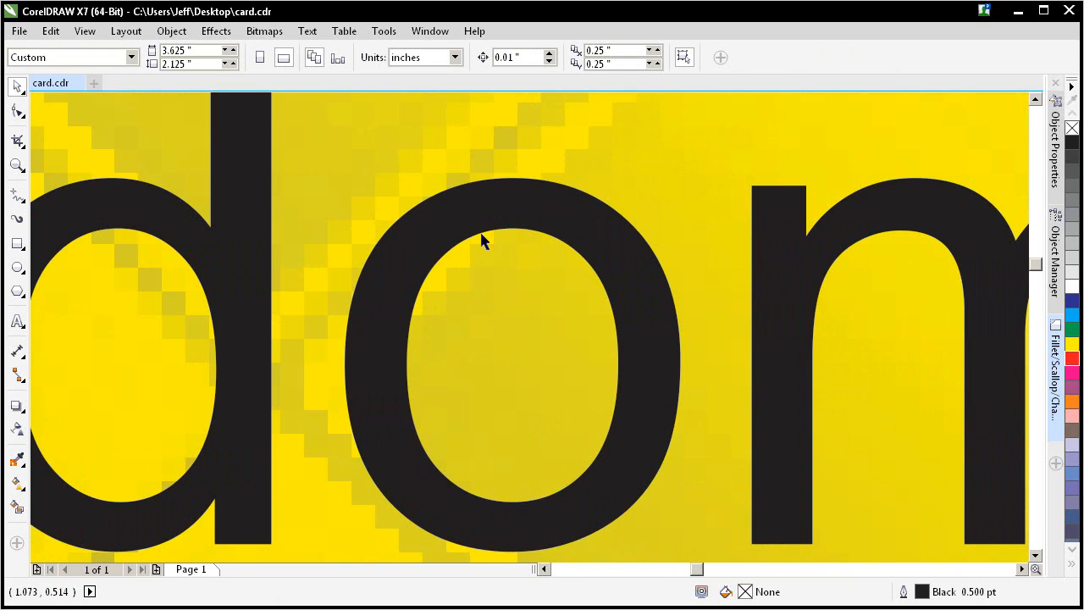
key(F4)
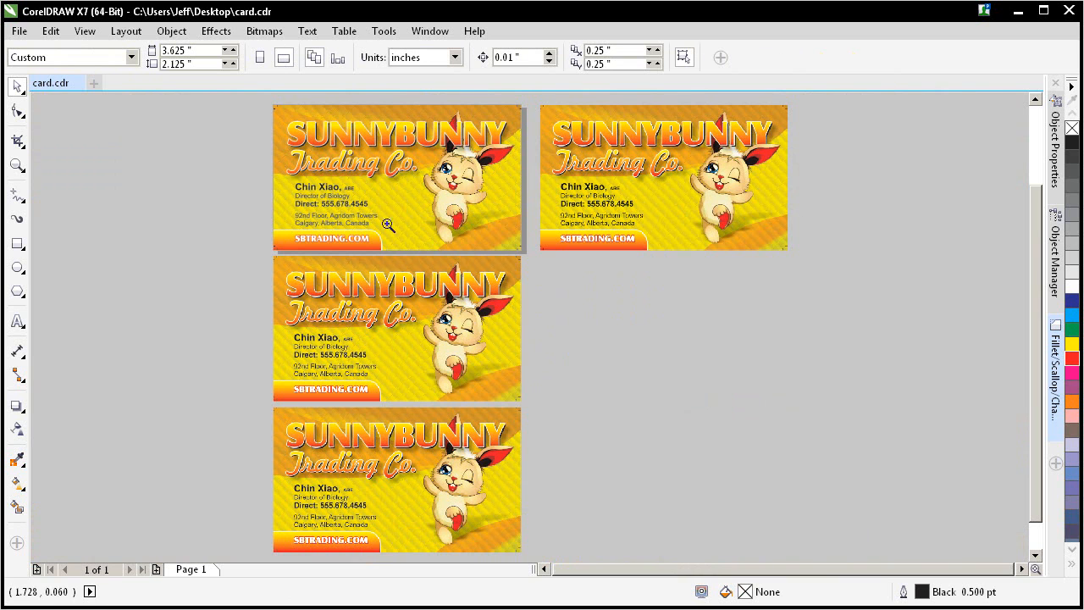
scroll(362, 145, up, 5)
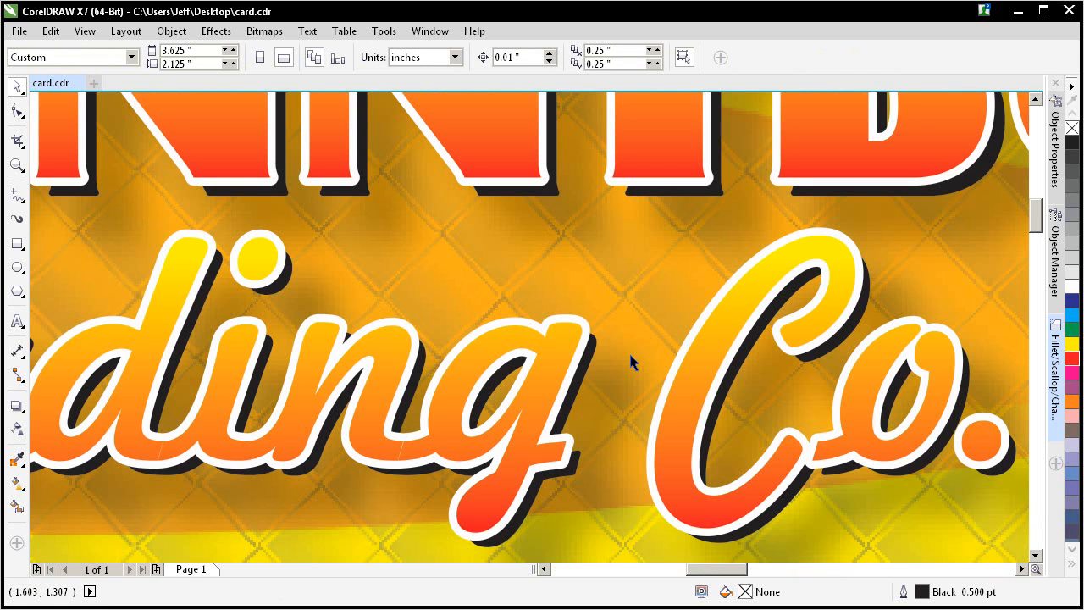